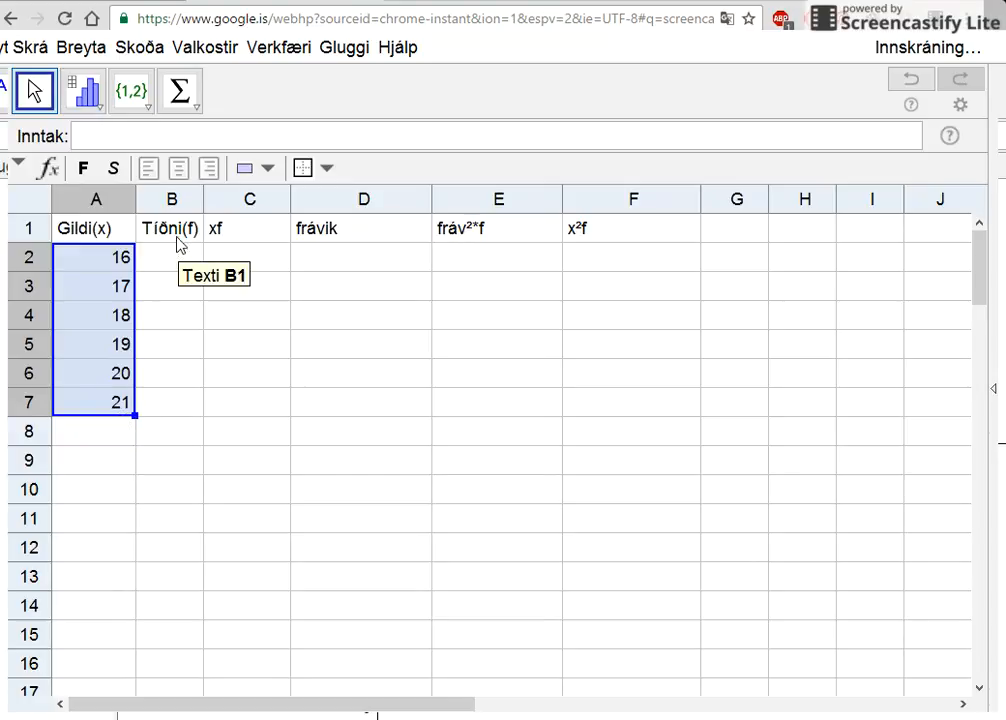
- Enter the frequencies 4, 6, 5, 9, 4 and 2 in cells B2 to B7 of the Tíðni(f) column
left_click(160, 262)
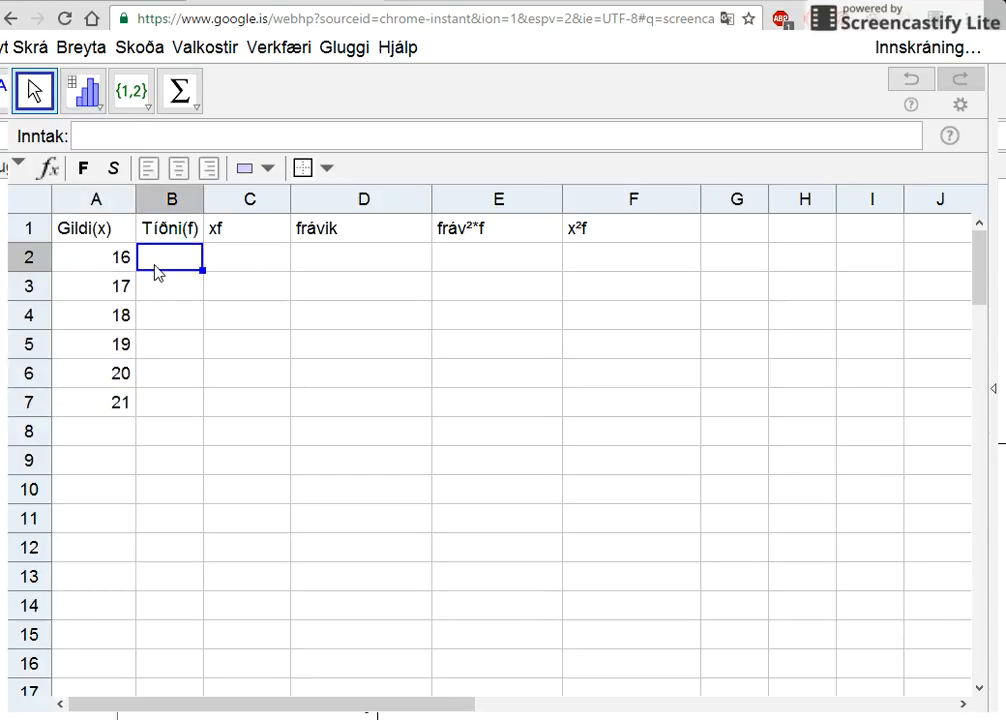
type("4")
key("Return")
type("6")
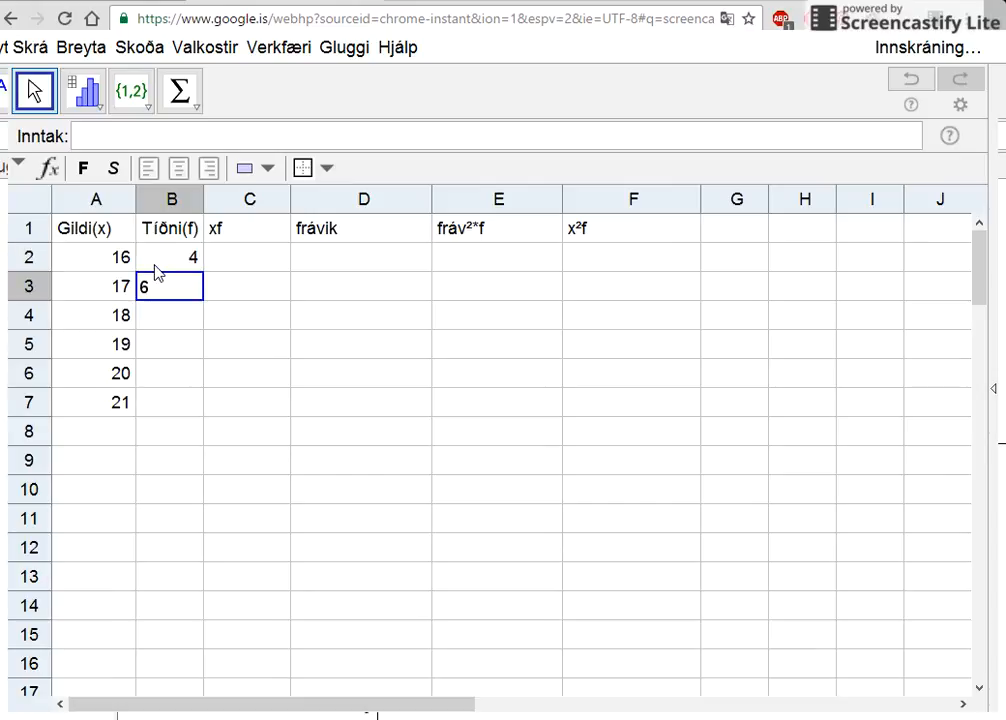
key("Return")
type("5")
key("Return")
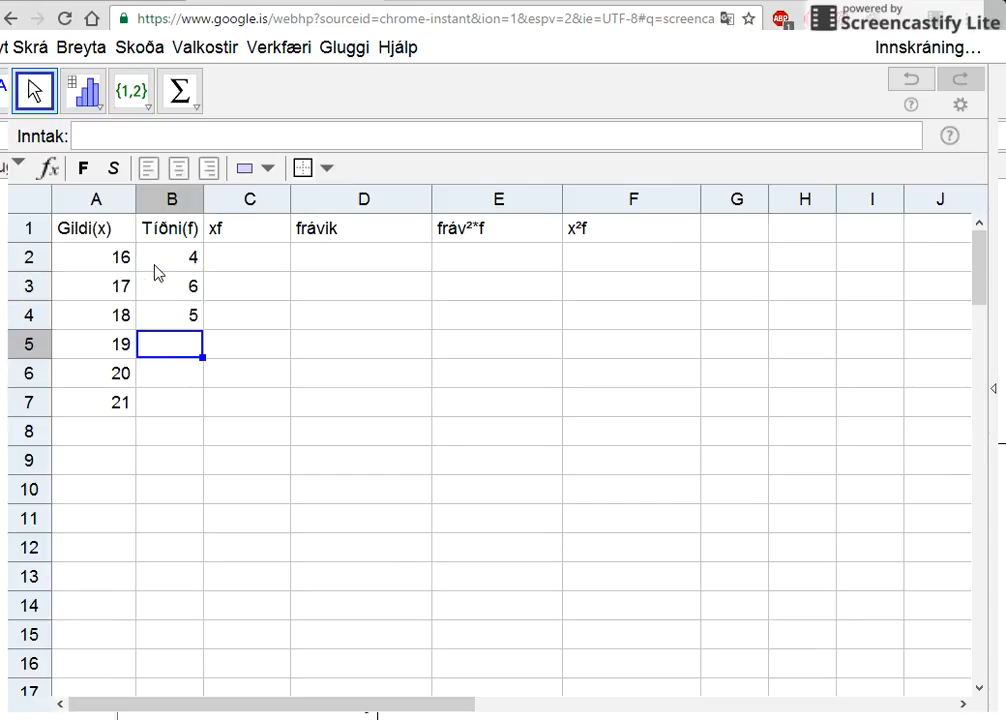
type("9")
key("Return")
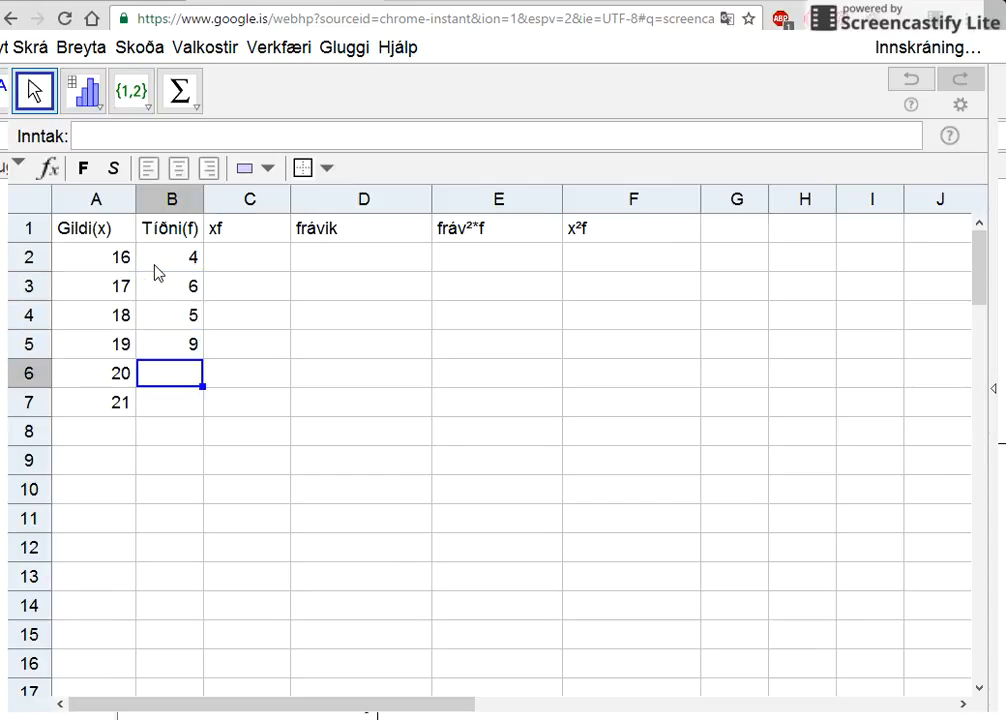
type("4")
key("Return")
type("2")
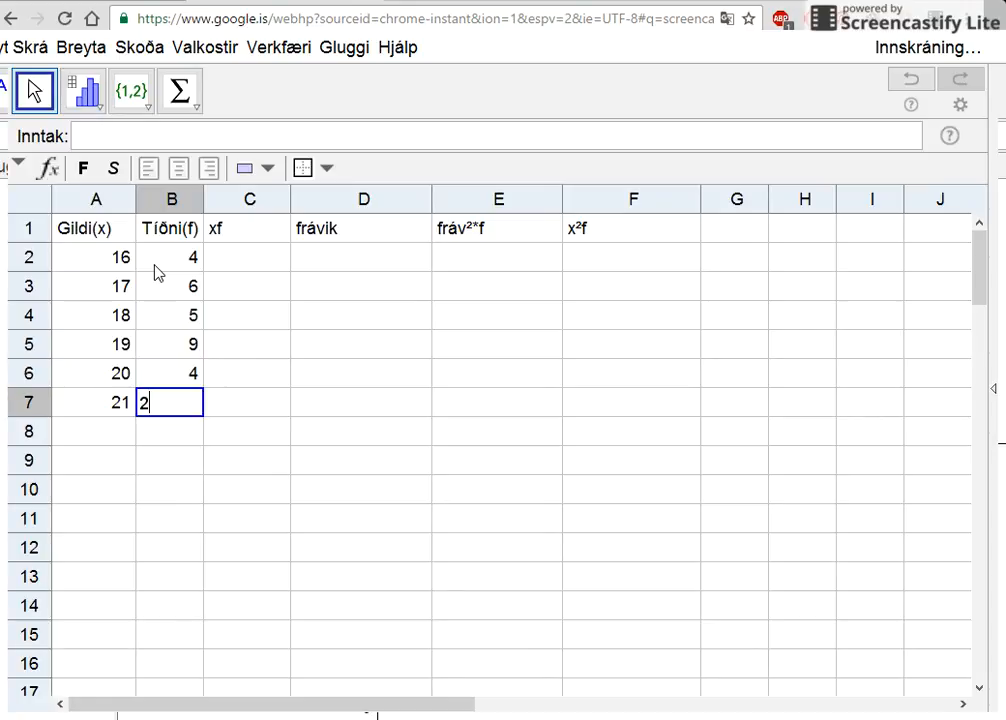
key("Return")
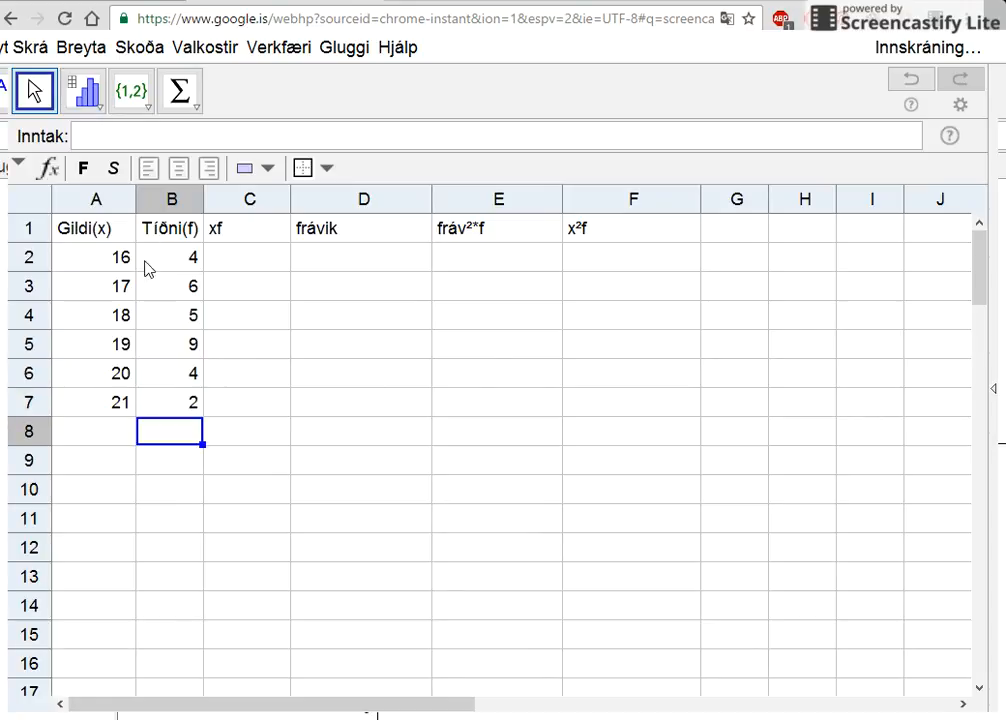
- Calculate the xf product in C2 with the formula = A2 B2 and fill it down to C7
left_click(256, 263)
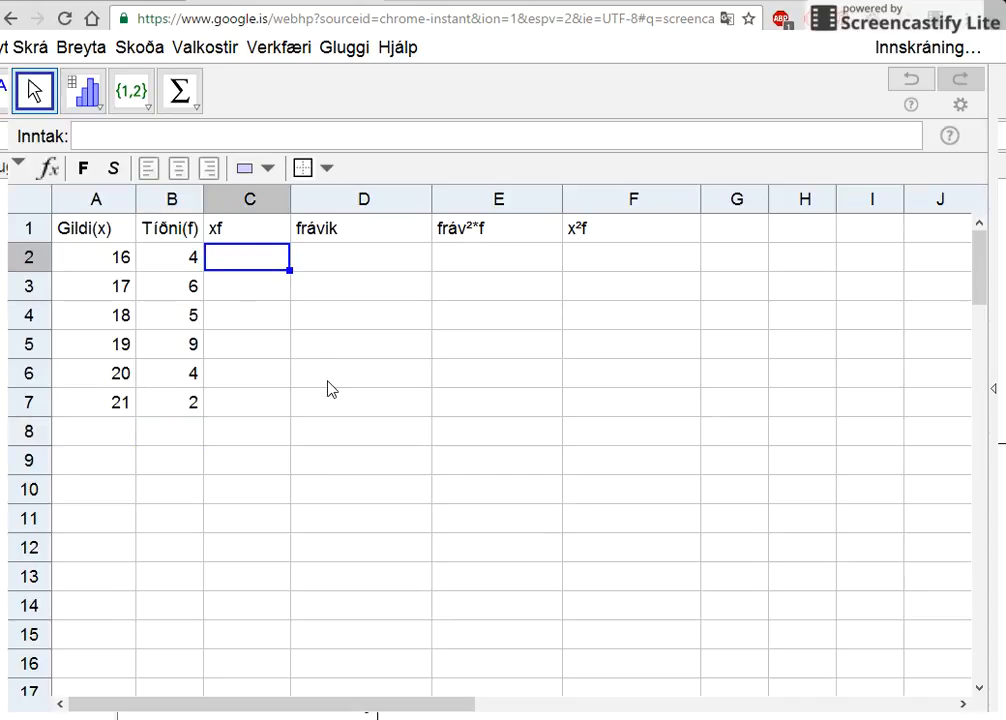
type("=")
left_click(121, 262)
left_click(186, 265)
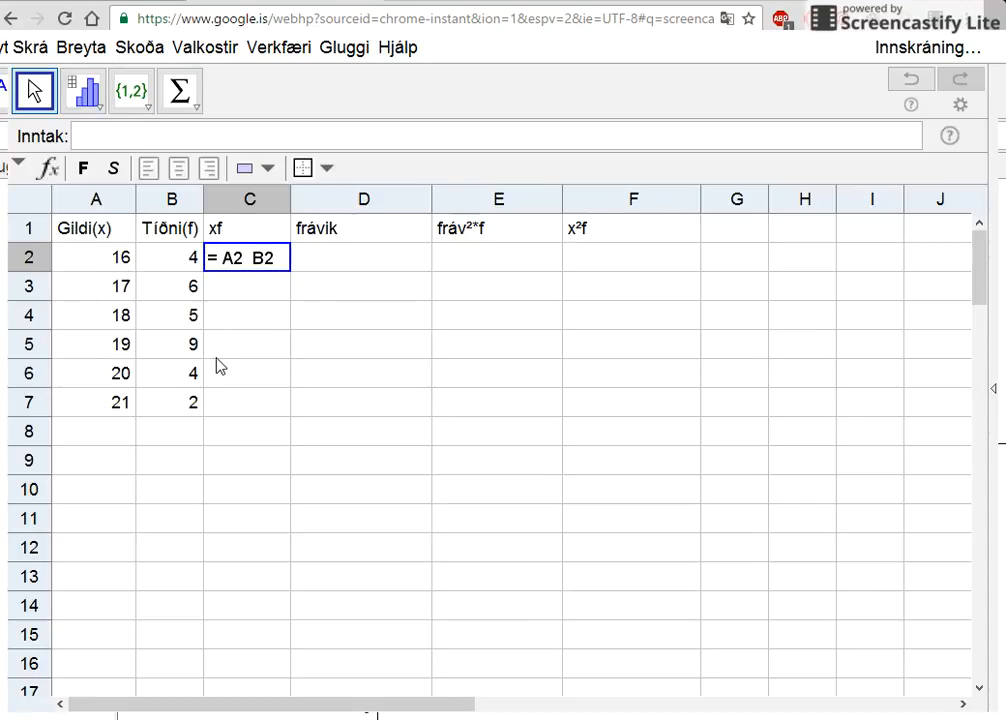
key("Return")
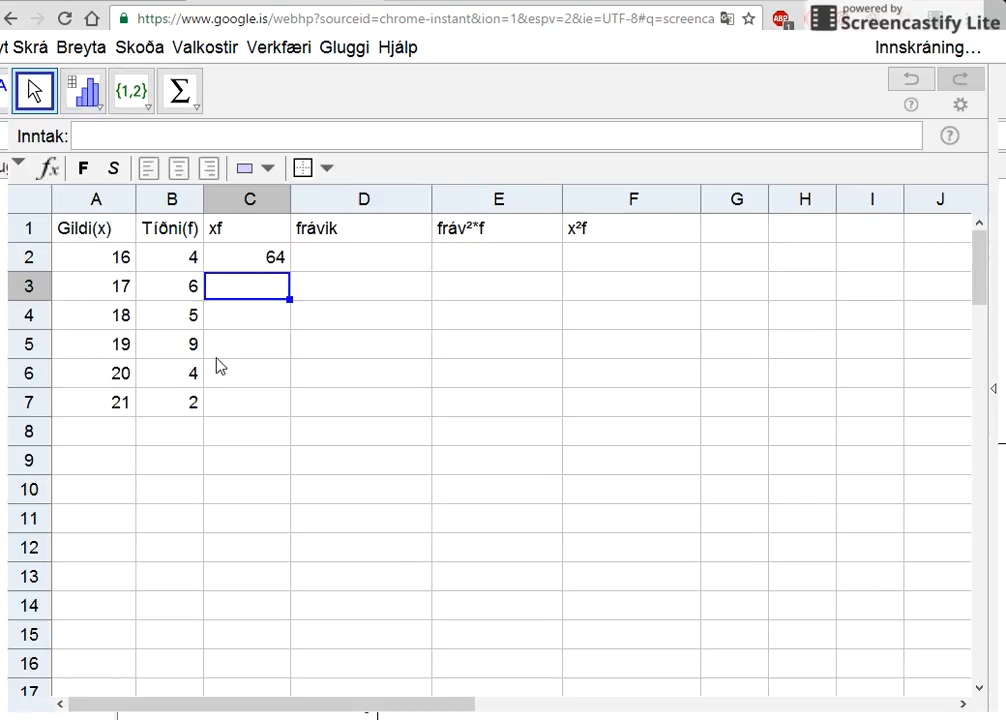
left_click(279, 268)
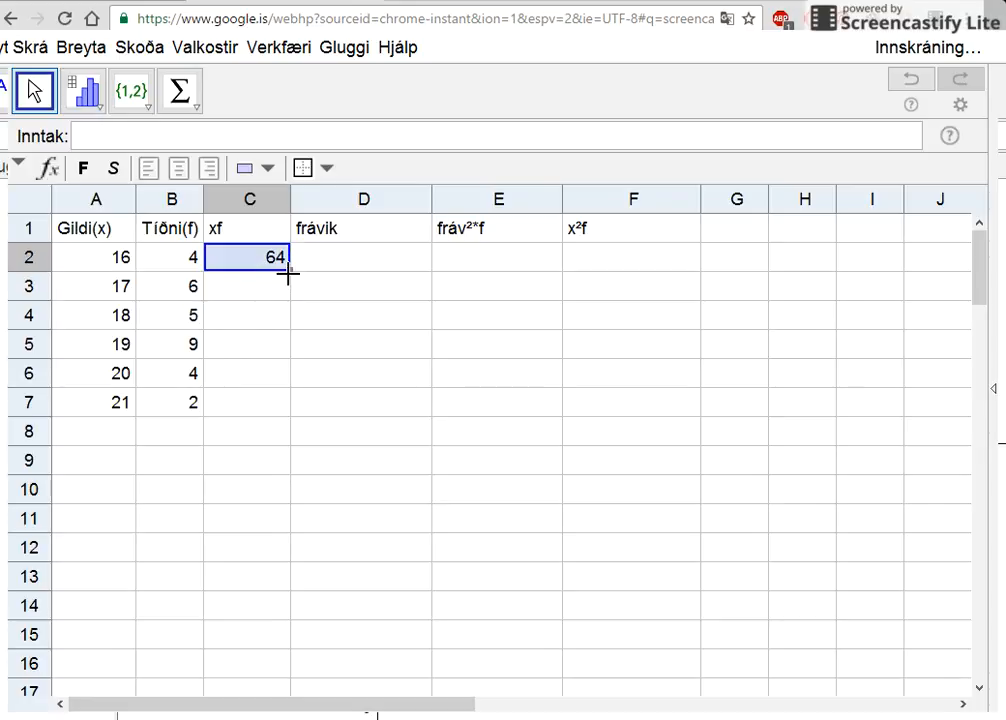
left_click_drag(288, 270, 287, 409)
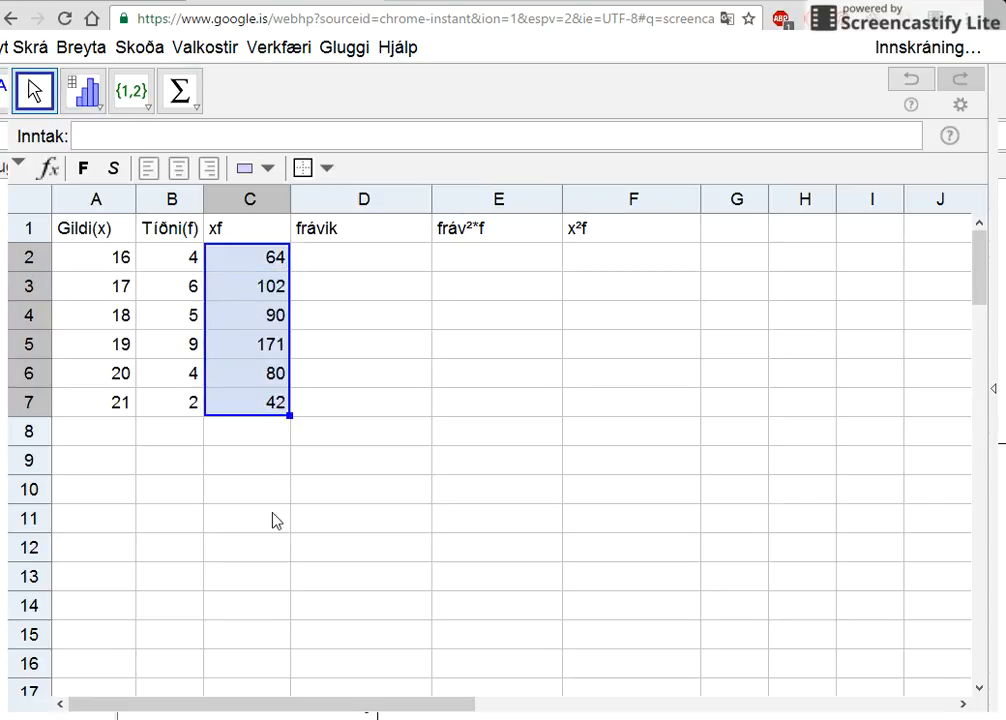
- Add the sums of the xf column and the Tíðni(f) column in row 8
left_click(180, 91)
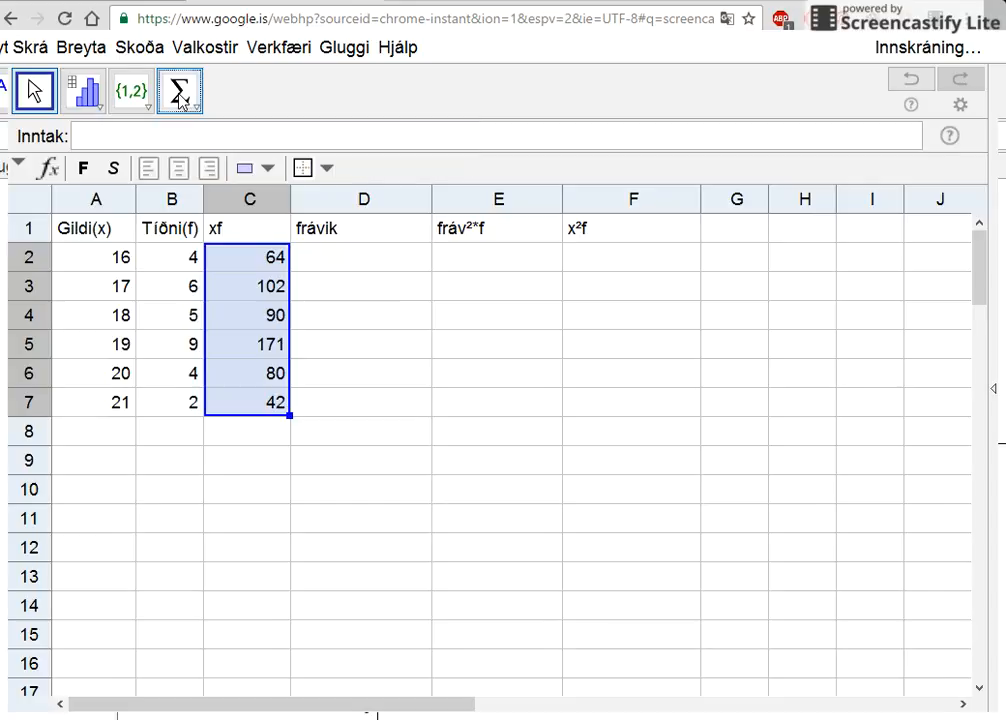
left_click_drag(194, 253, 160, 402)
left_click(180, 92)
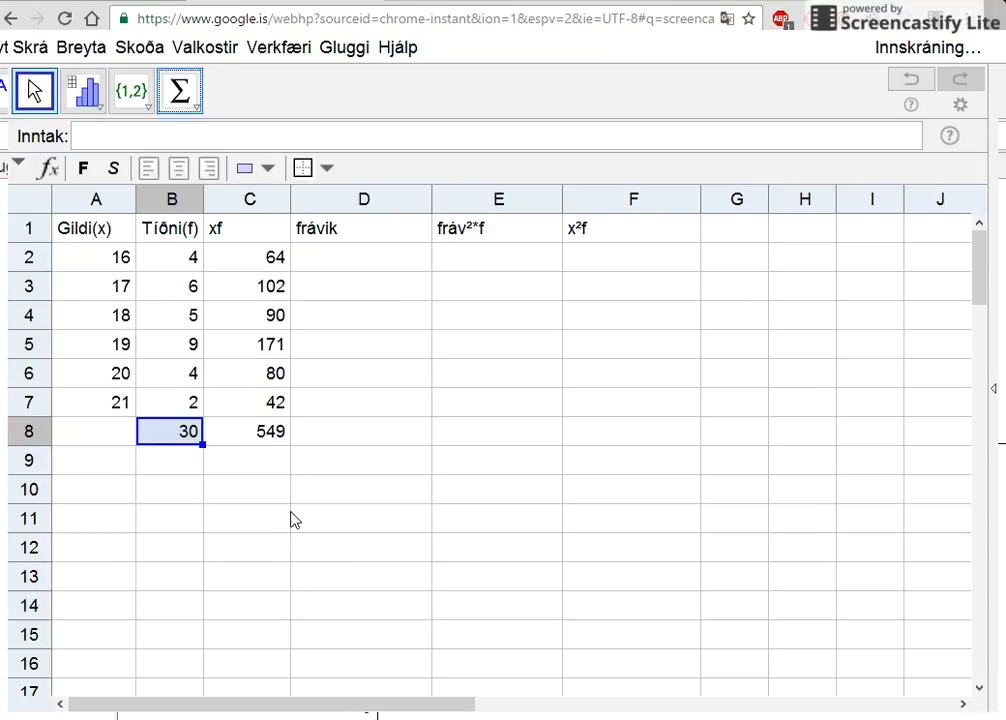
- Enter the label MT in cell C10
left_click(231, 487)
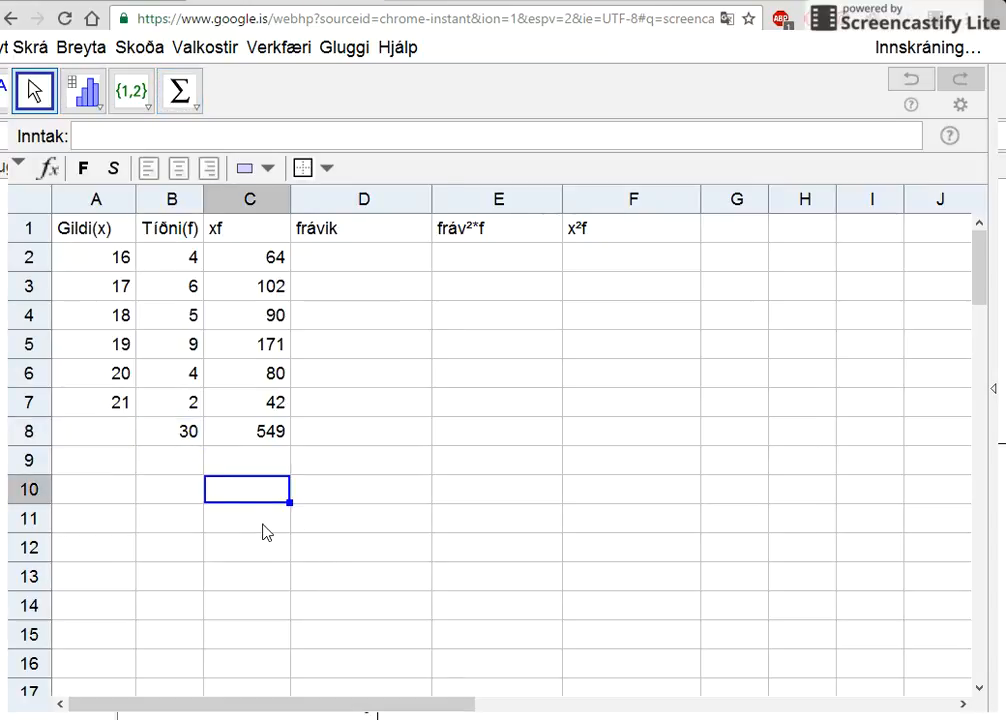
type("<m")
key("BackSpace")
key("BackSpace")
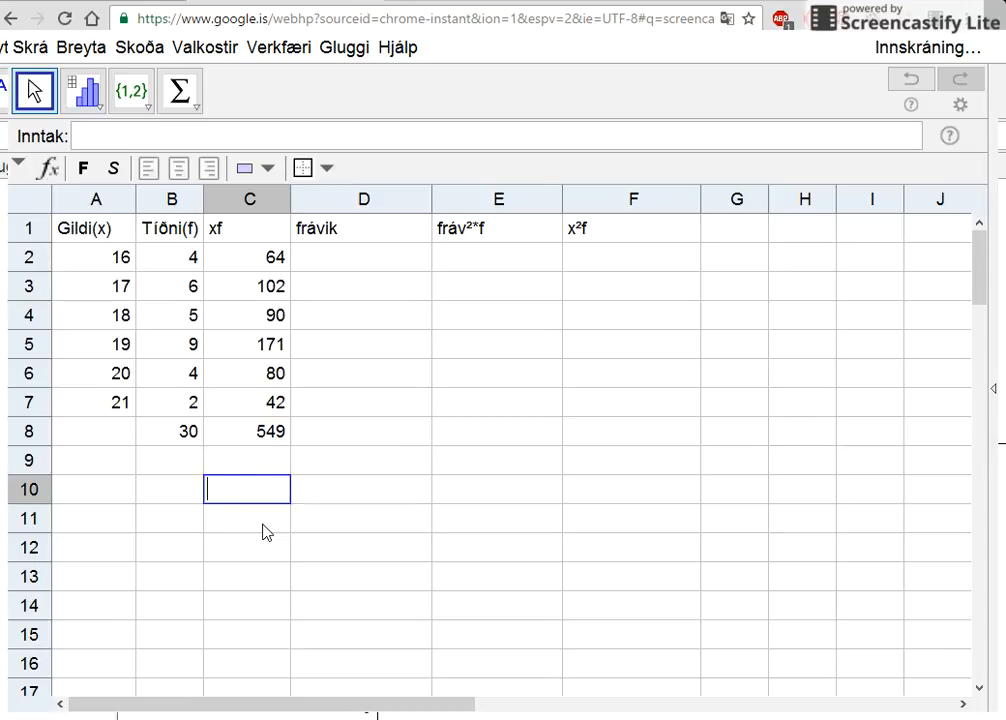
type("MT")
key("Tab")
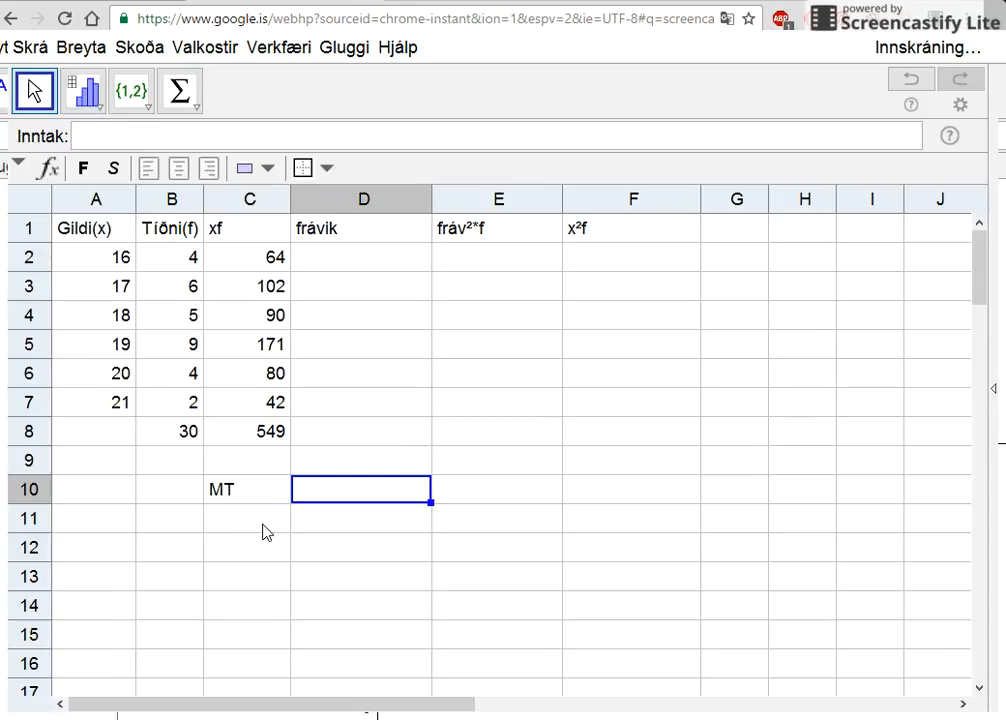
- Calculate the mean in D10 with the formula = C8 / B8
type("=")
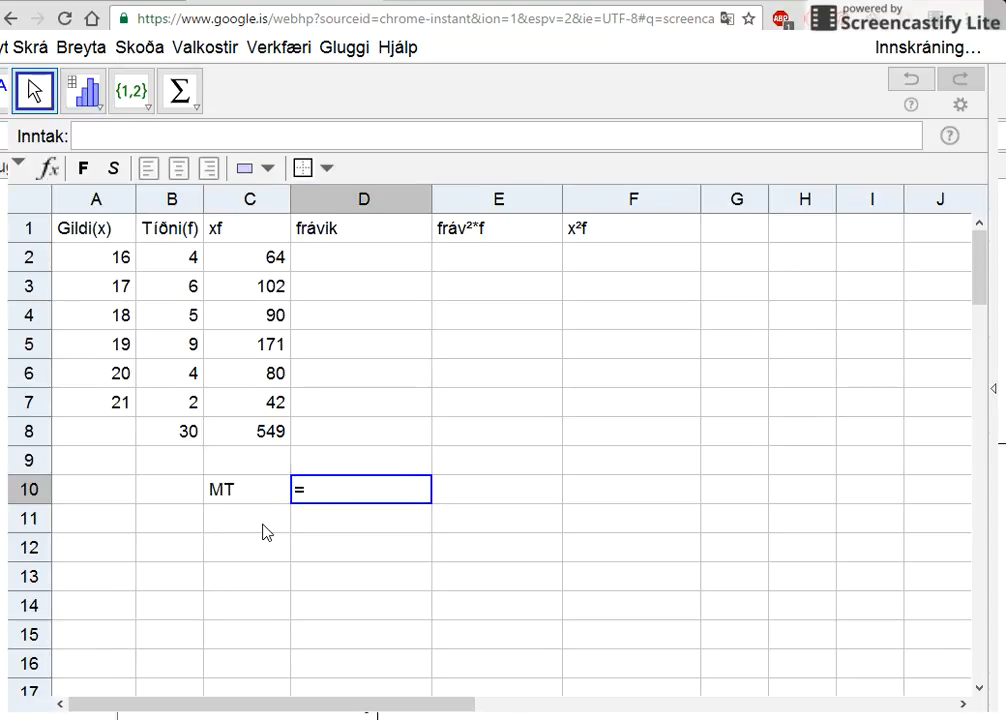
left_click(271, 436)
type("/")
left_click(192, 438)
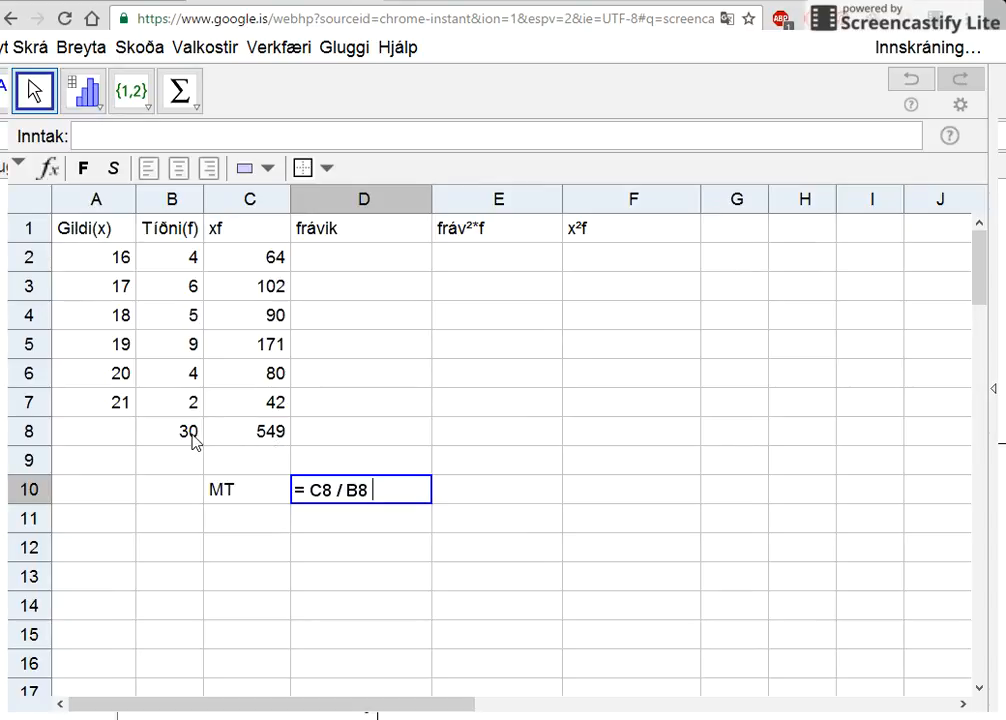
key("Return")
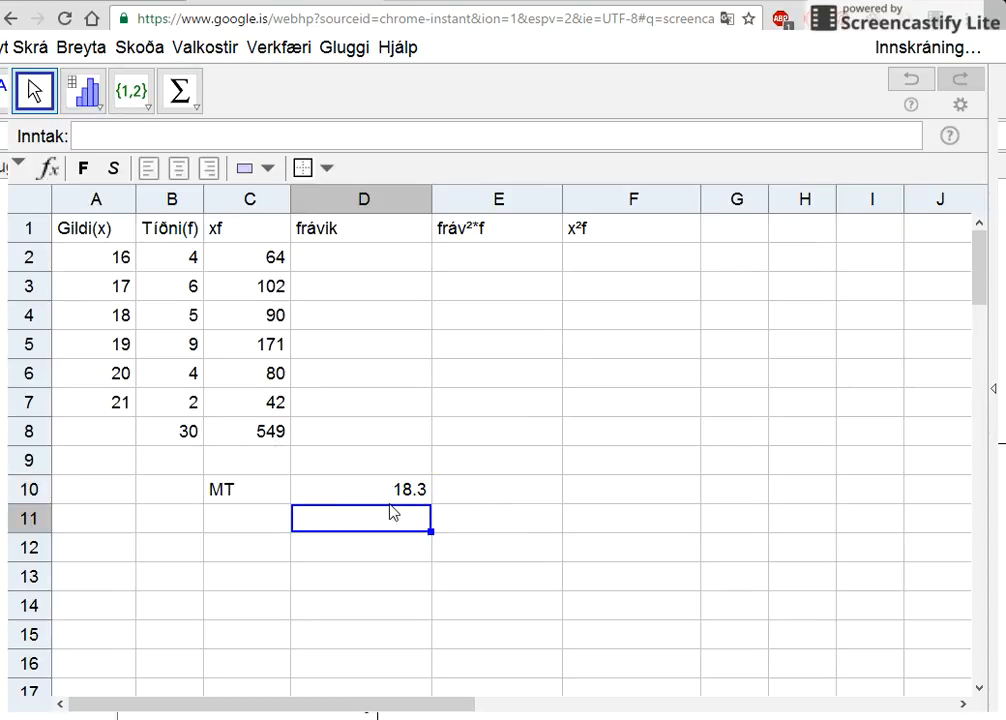
- Calculate the first deviation in D2 of the frávik column with the formula = A2 - 18.3
left_click(391, 266)
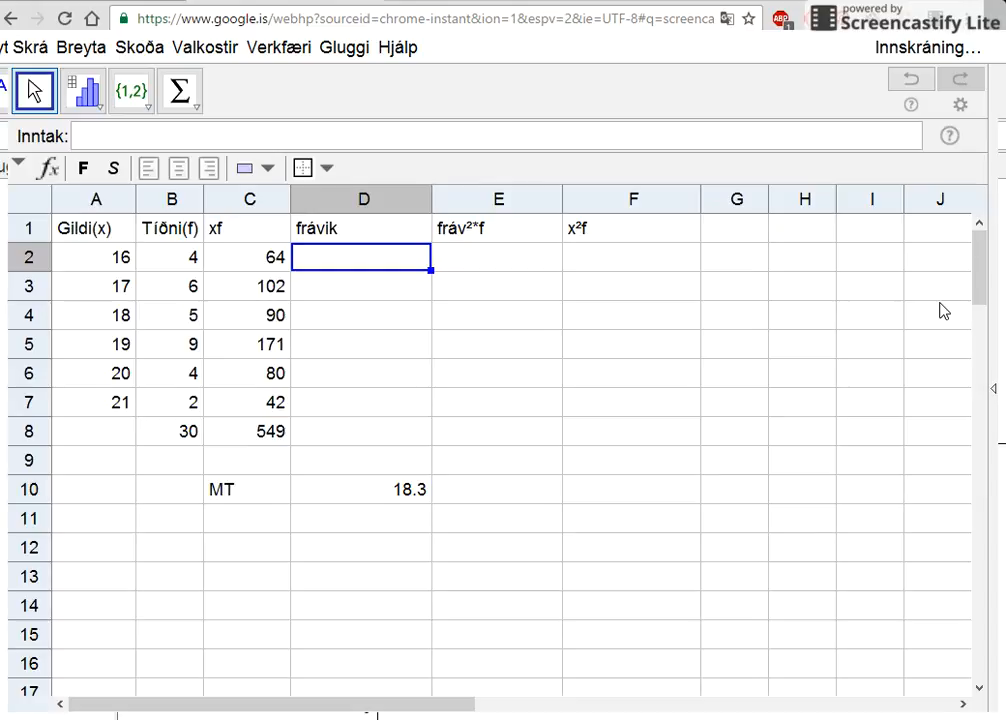
type("=")
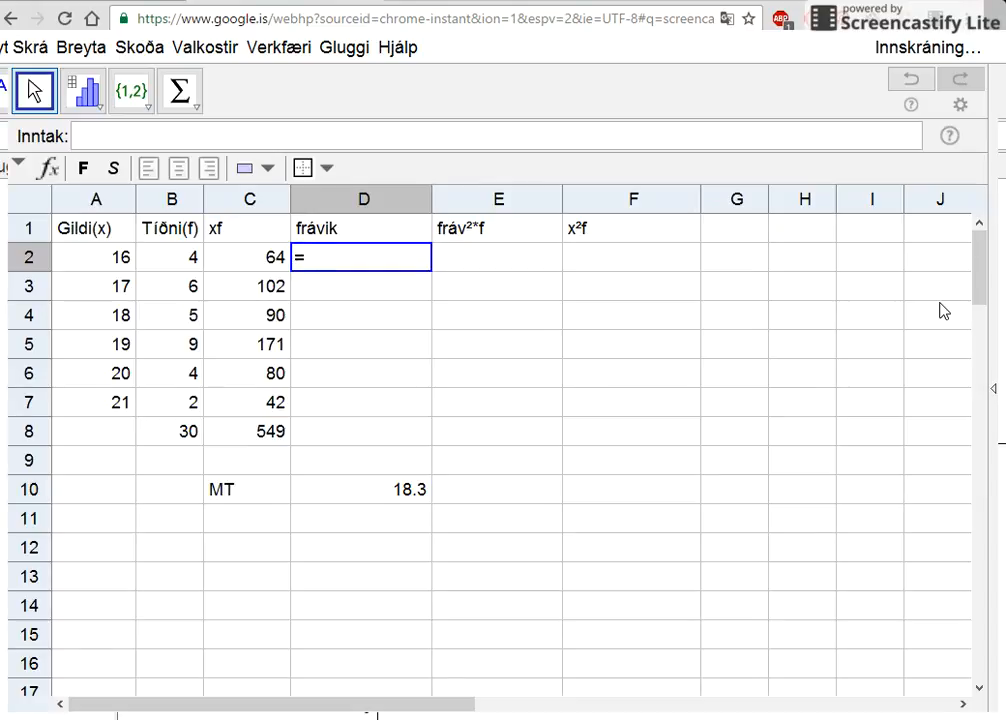
left_click(118, 259)
type("-")
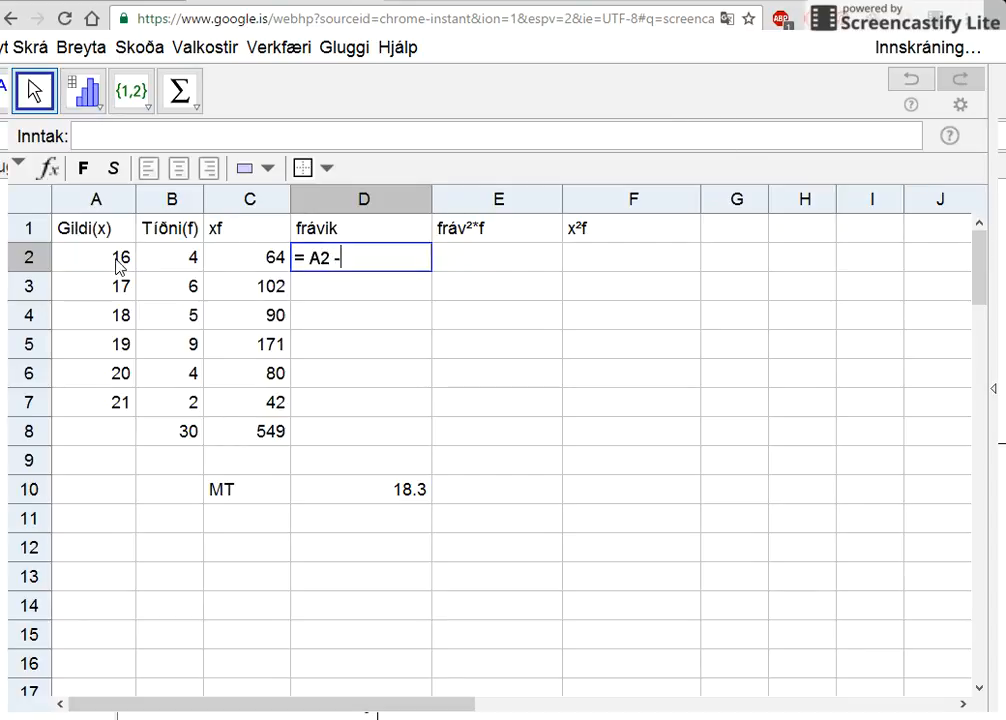
type("18.3")
key("Return")
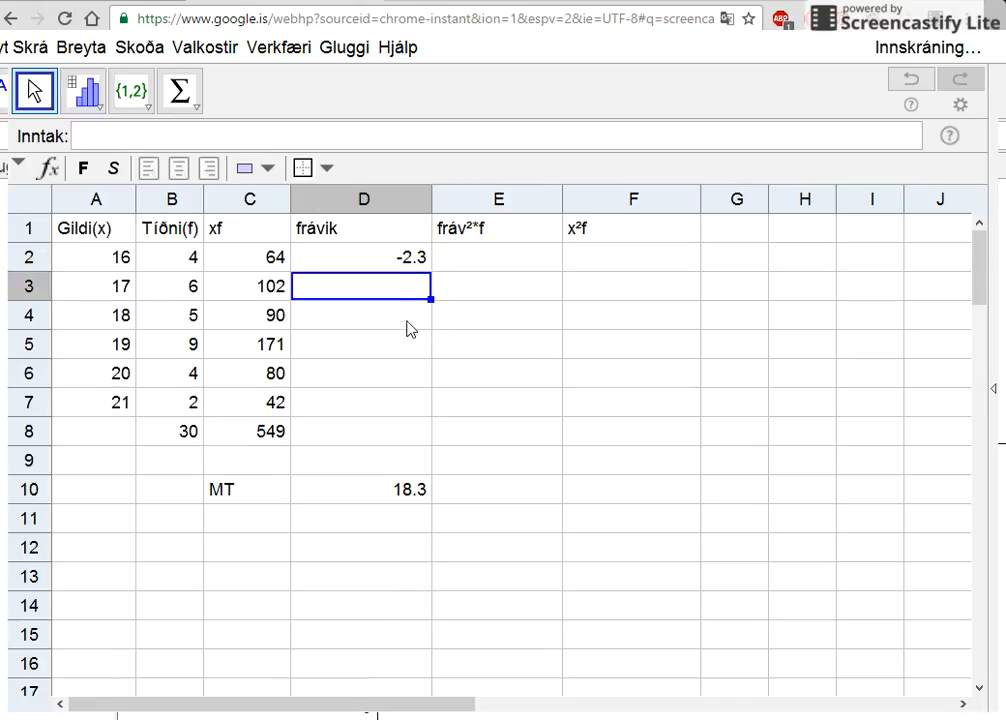
- Replace the fixed mean in the D2 formula with a reference to D10, giving =A2 - D10
left_click(397, 262)
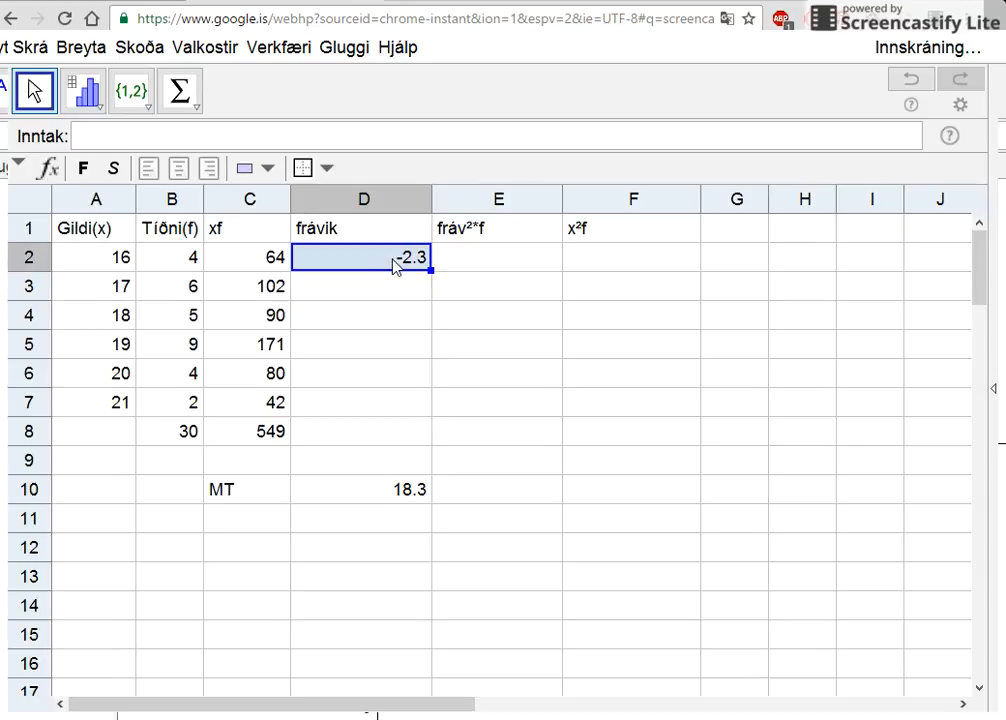
double_click(397, 262)
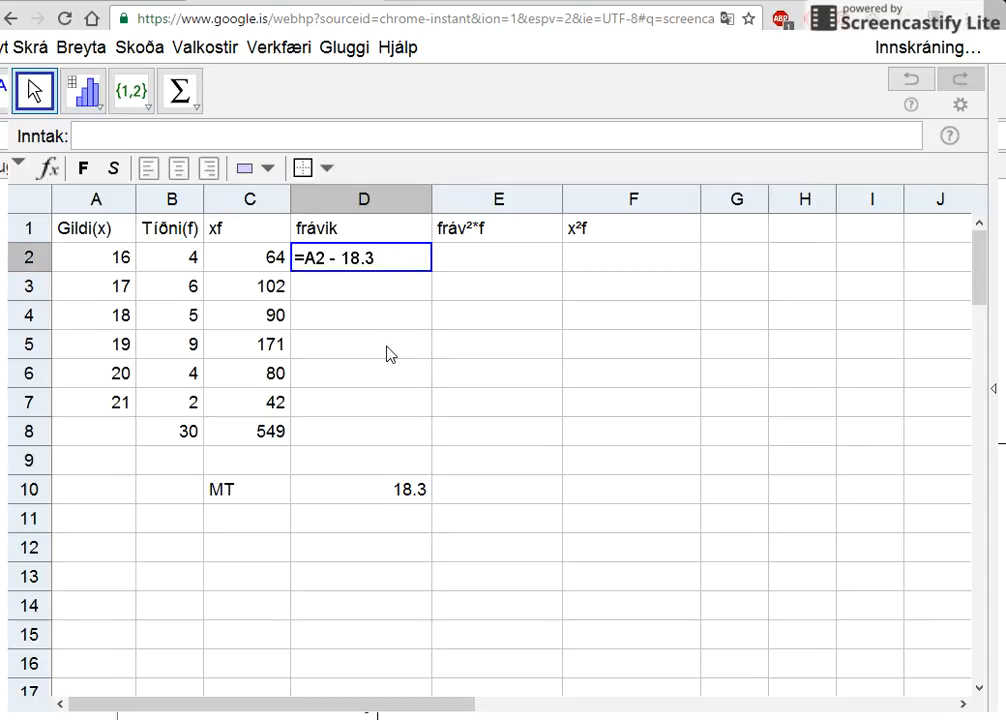
key("BackSpace")
key("BackSpace")
key("BackSpace")
key("BackSpace")
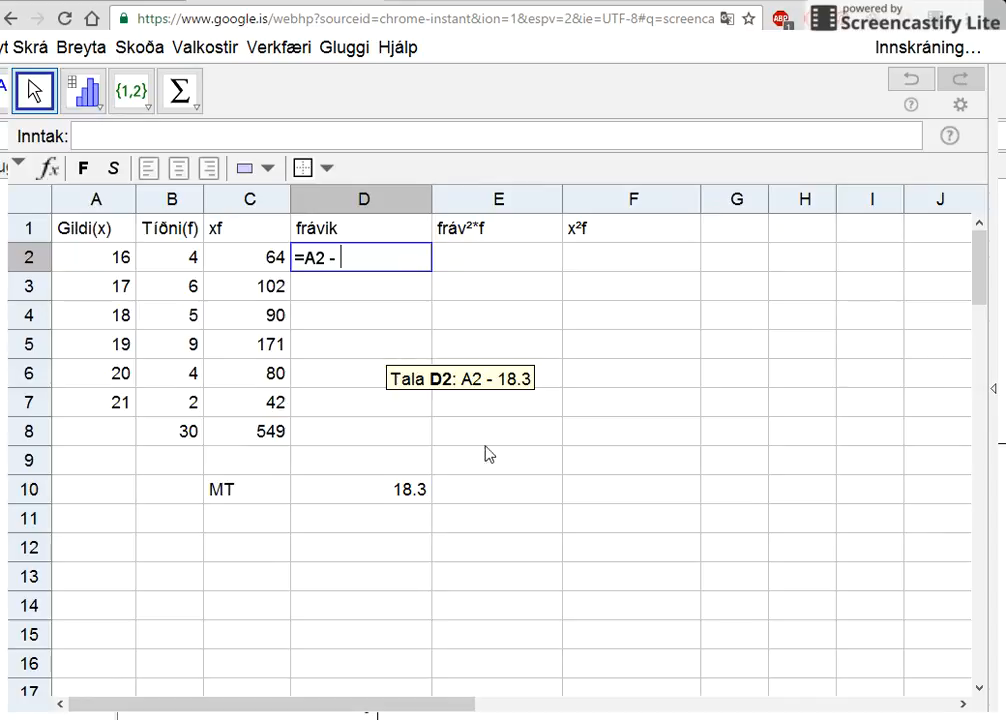
left_click(415, 492)
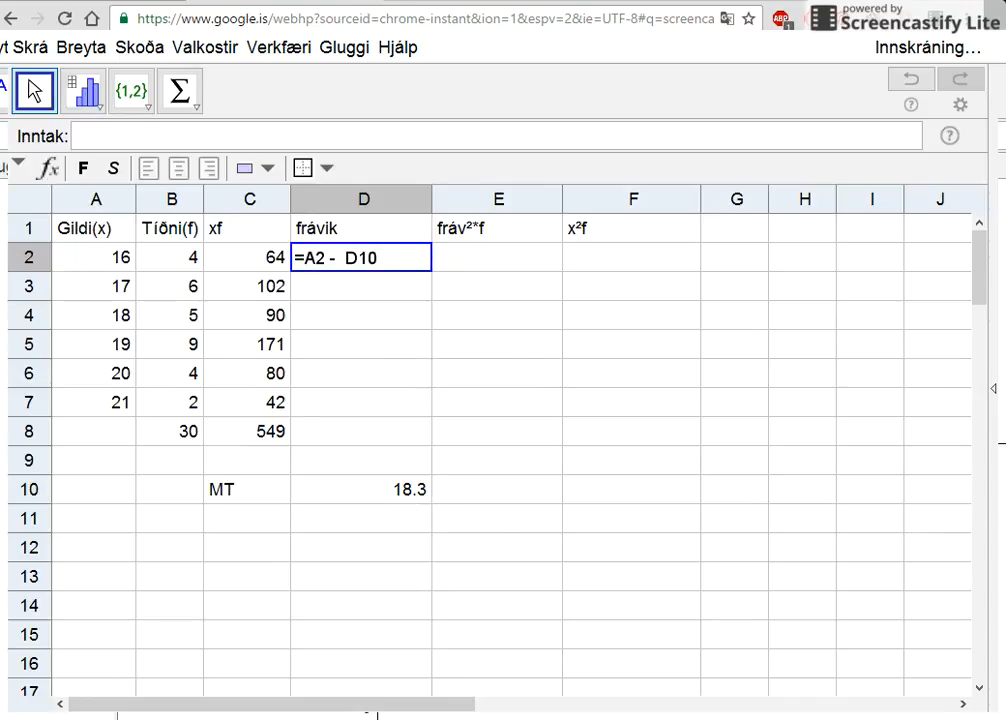
key("Return")
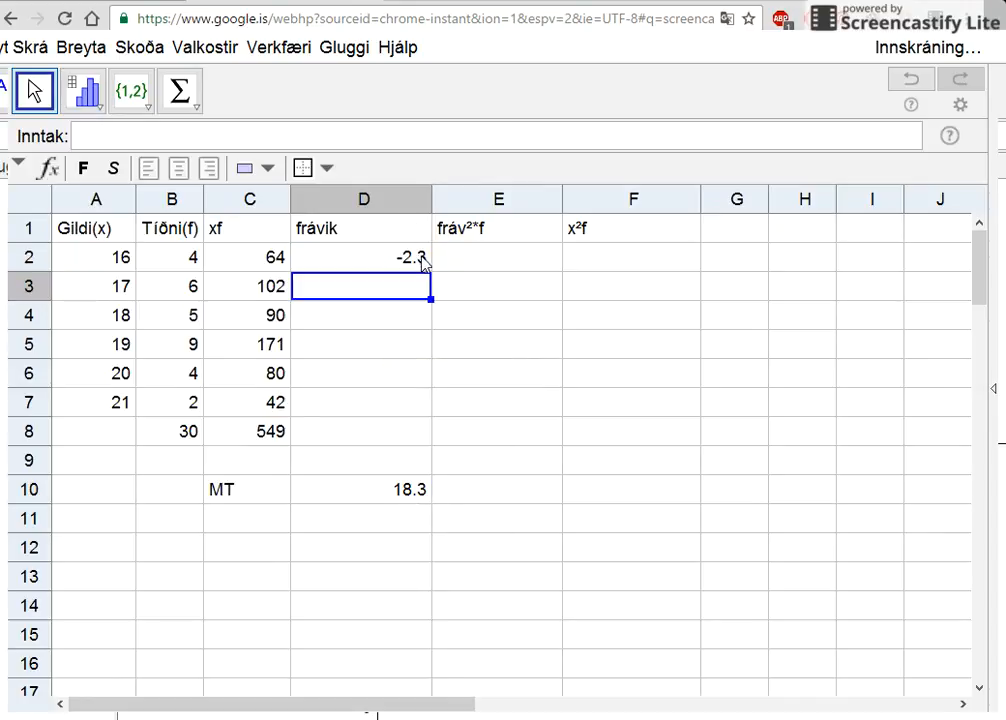
- Lock the row of the mean reference in the D2 formula so that it reads =A2 - D$10
left_click(418, 262)
double_click(395, 256)
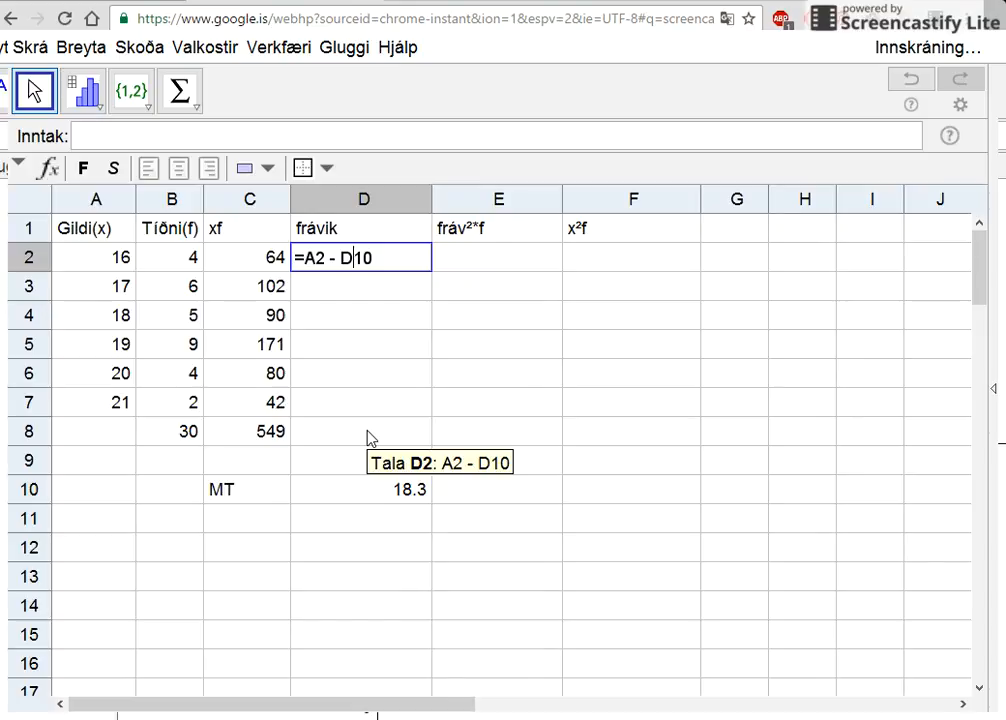
type("$")
key("Return")
- Fill the D2 formula down the frávik column to D8 and clear the surplus cell D8
left_click(405, 260)
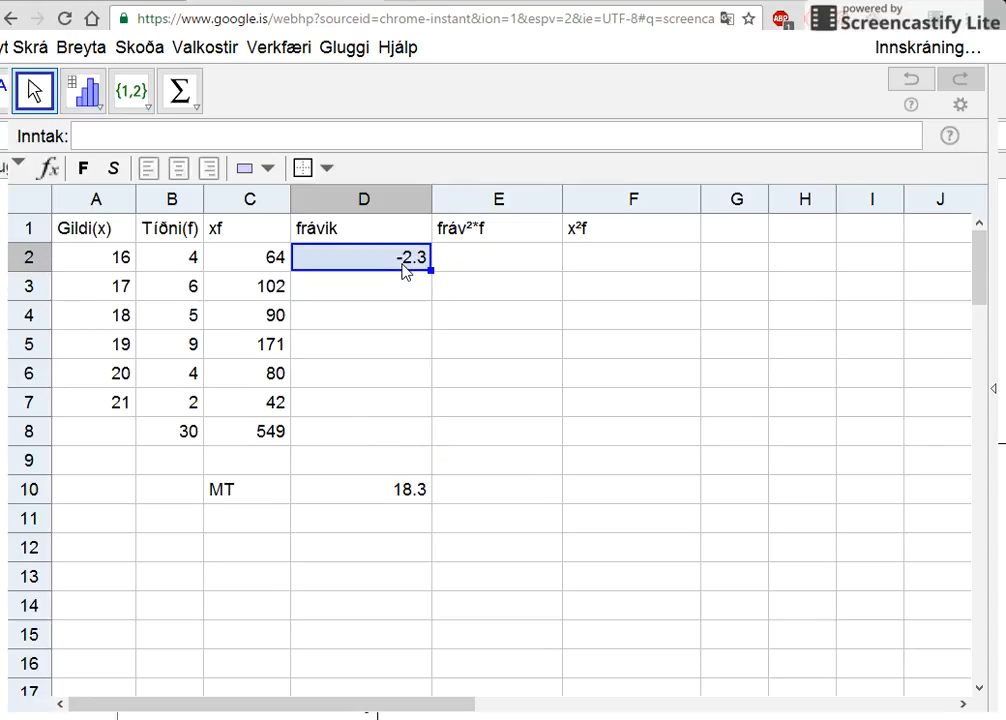
left_click_drag(431, 271, 431, 438)
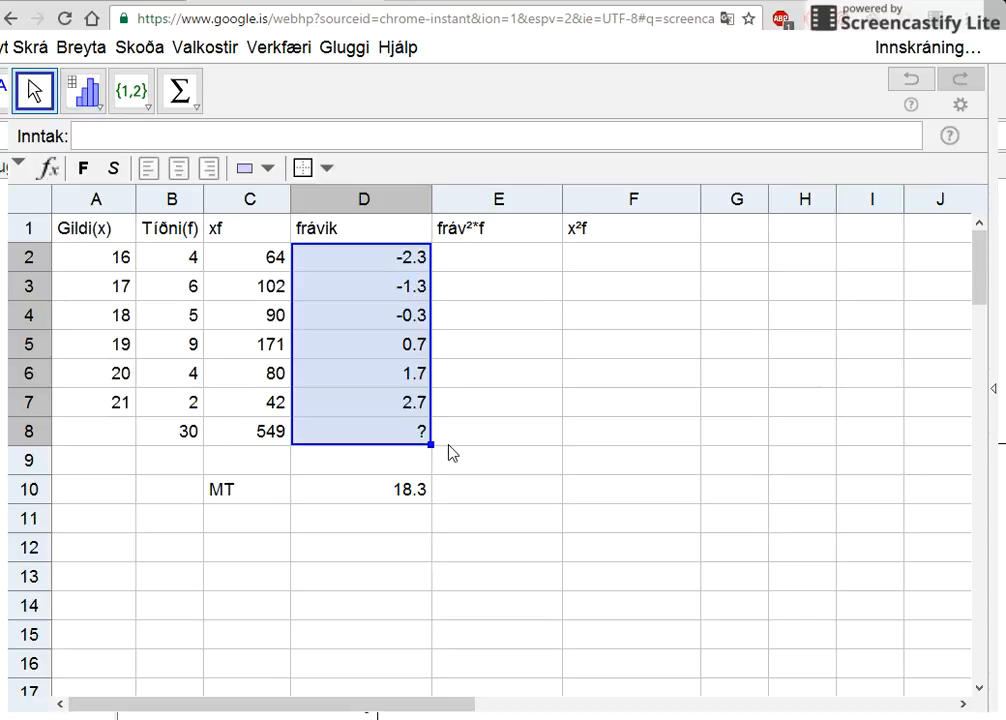
left_click(411, 437)
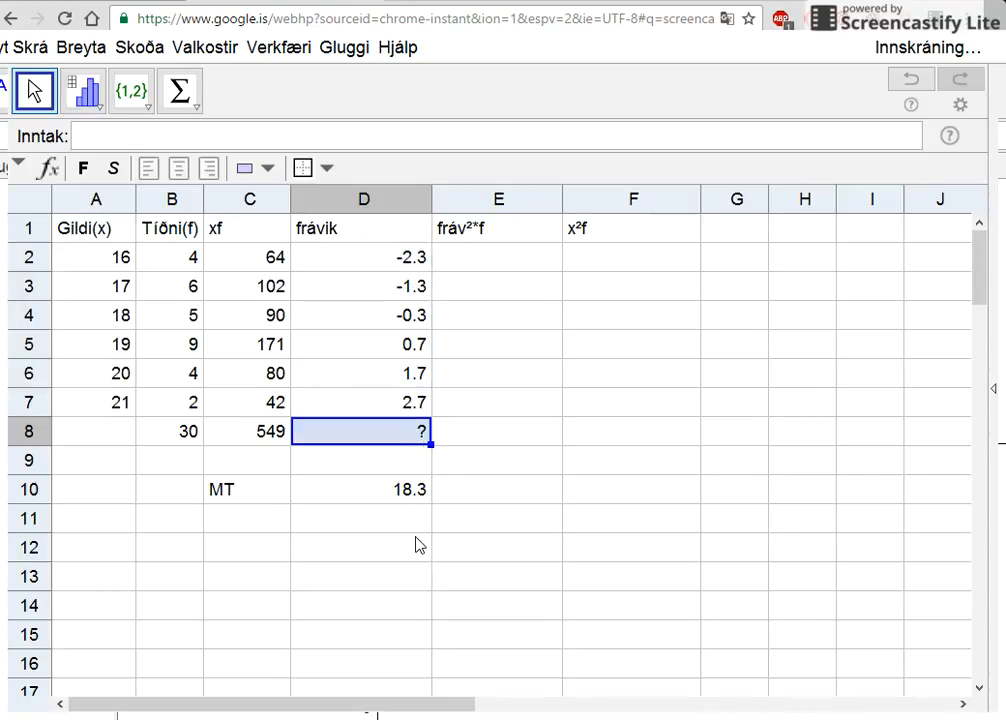
key("Delete")
left_click(480, 462)
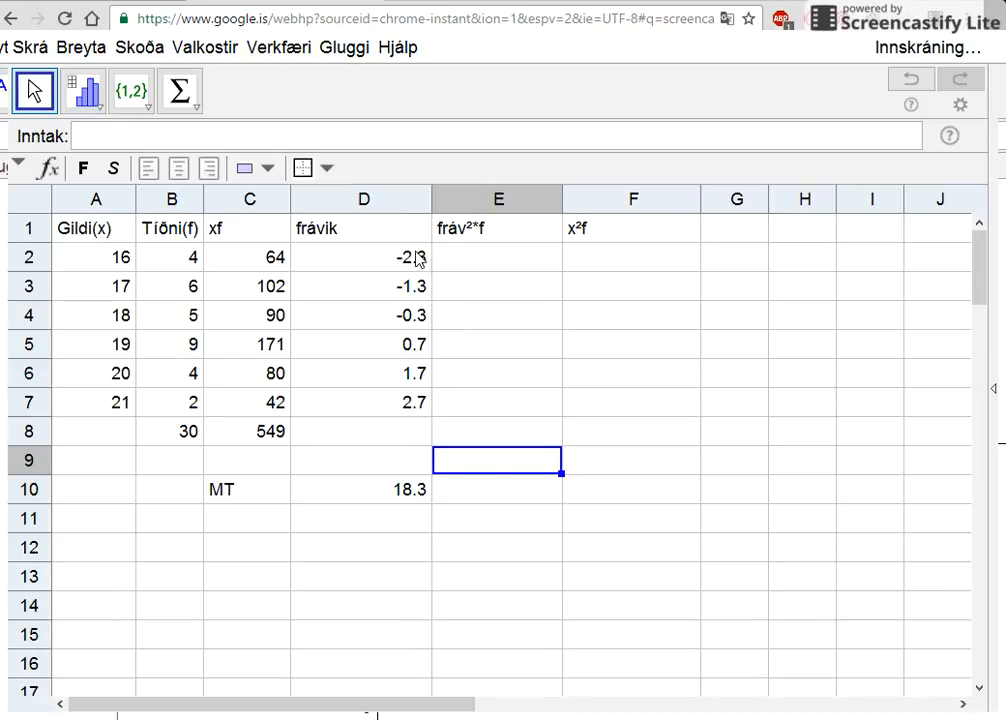
- Wrap the D2 deviation formula in an absolute value, giving =abs(A2 - D$10), and fill it down the frávik column to D7
left_click_drag(415, 258, 335, 386)
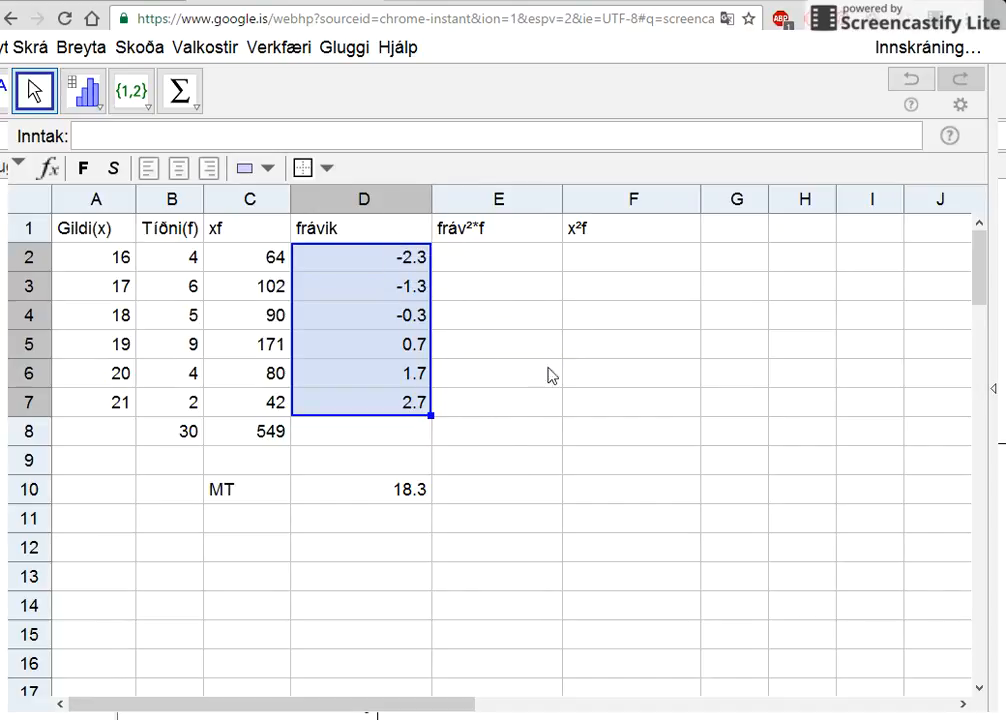
double_click(403, 260)
left_click(305, 259)
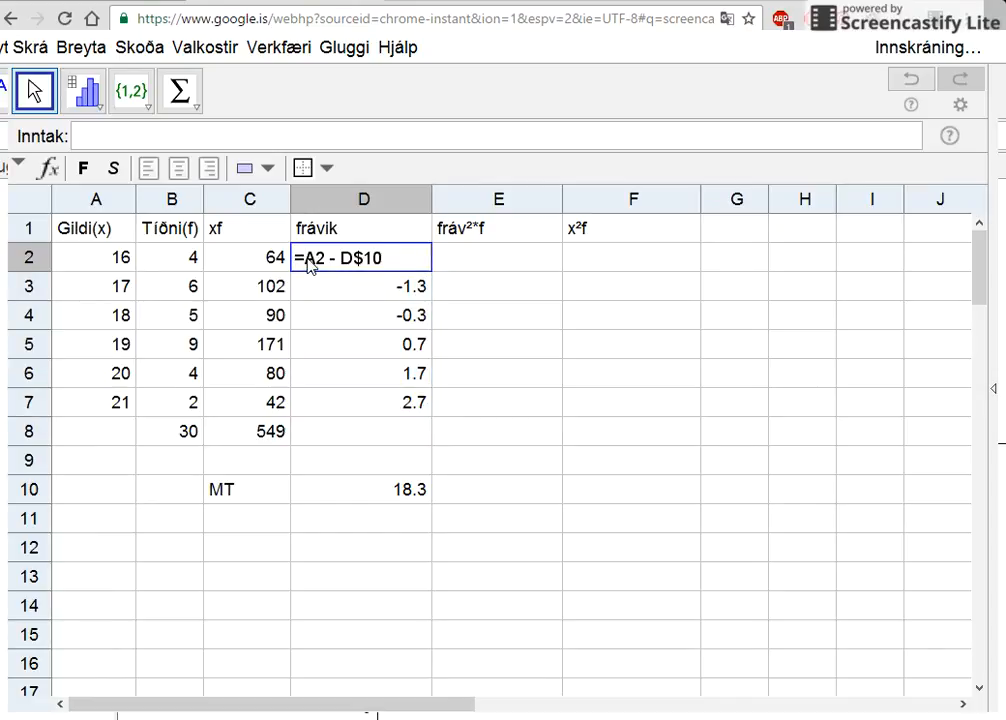
type("(")
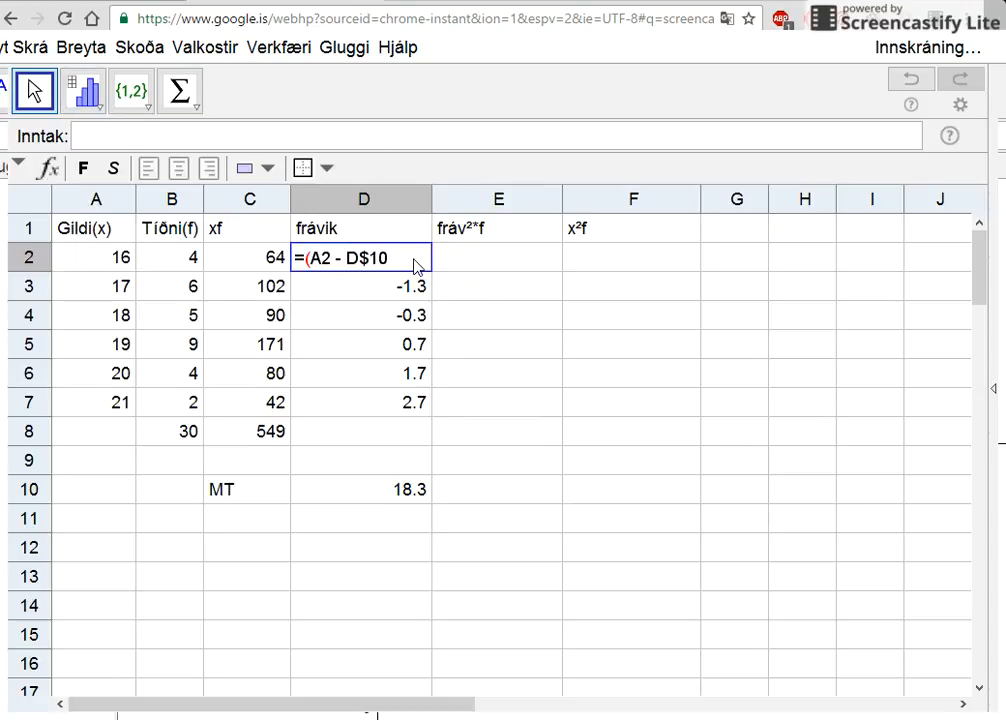
type(")")
left_click(305, 263)
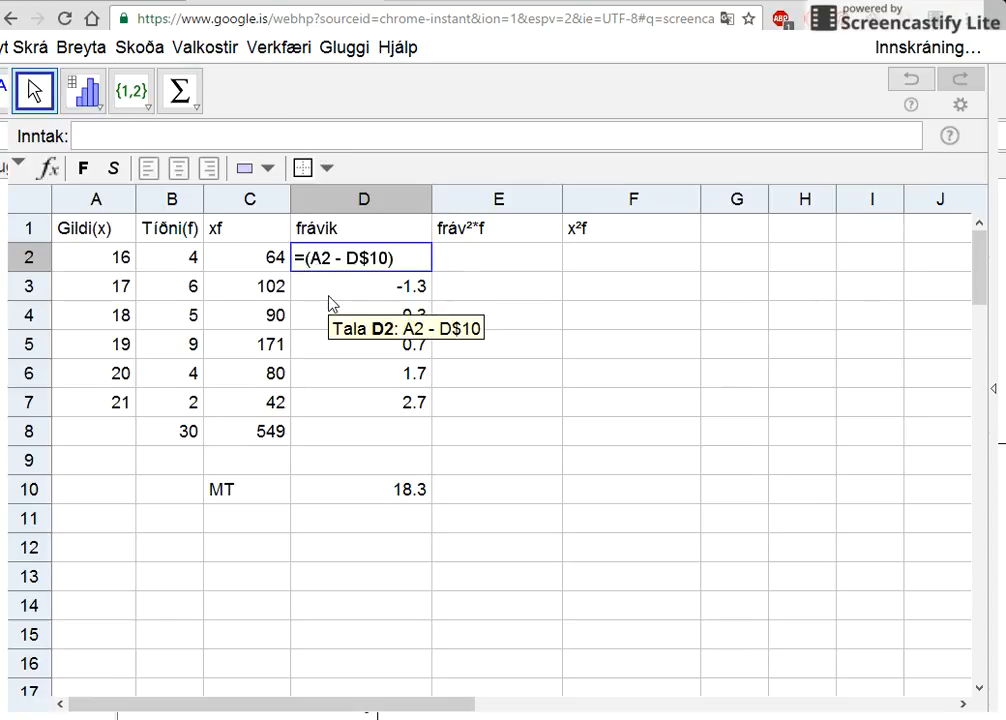
type("abs")
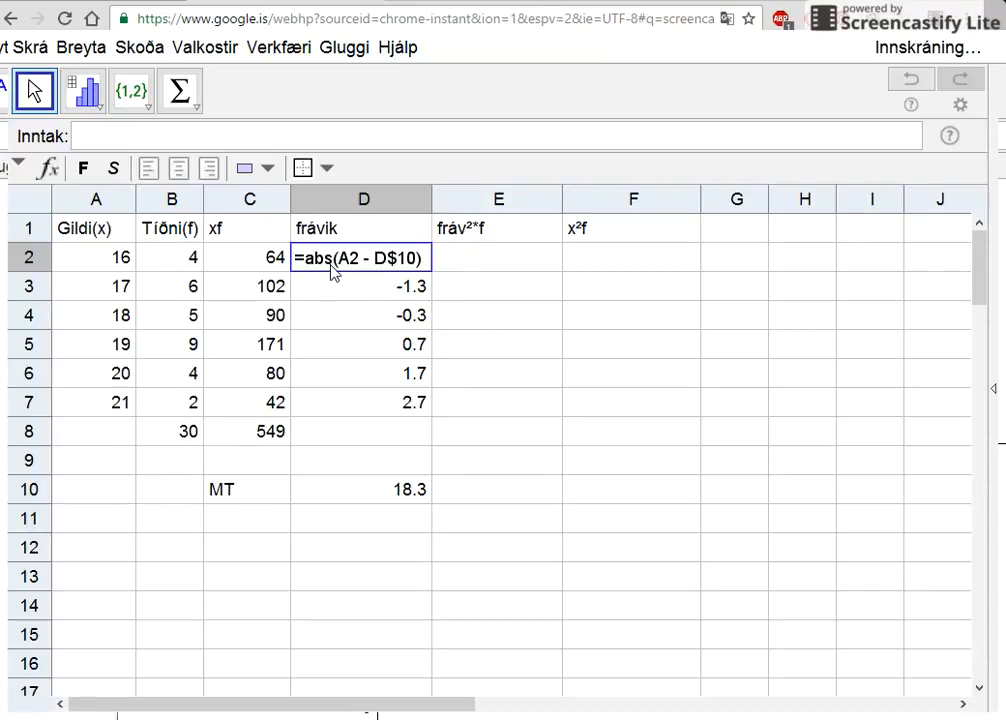
key("Return")
left_click(359, 263)
left_click_drag(431, 272, 458, 405)
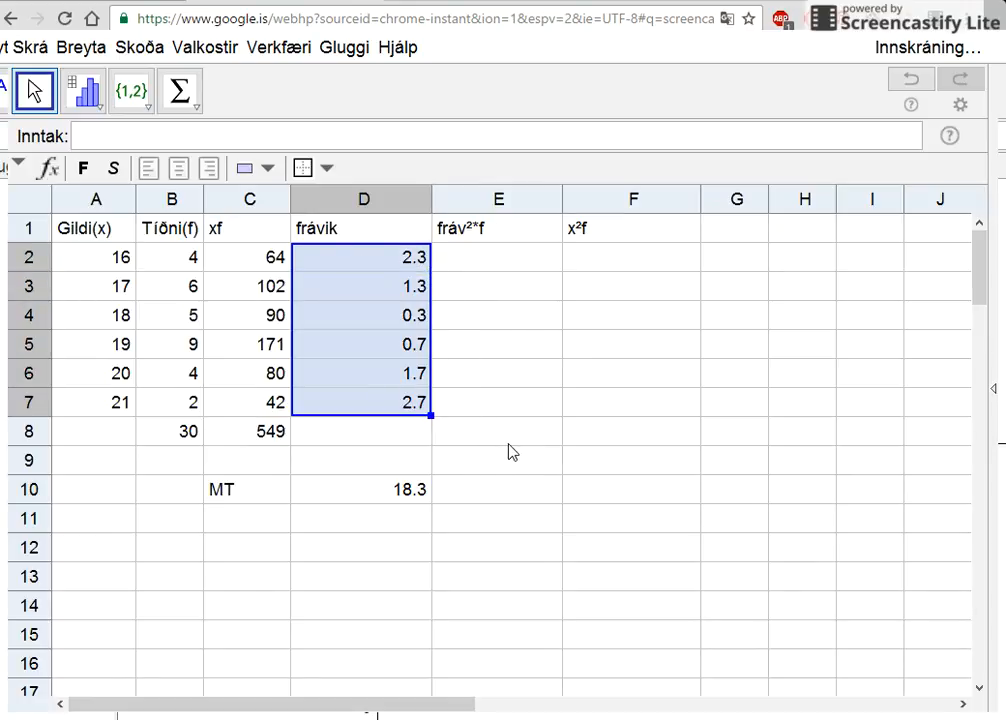
- Calculate the first fráv²*f value in E2 with the formula = D2² * B2
left_click(465, 261)
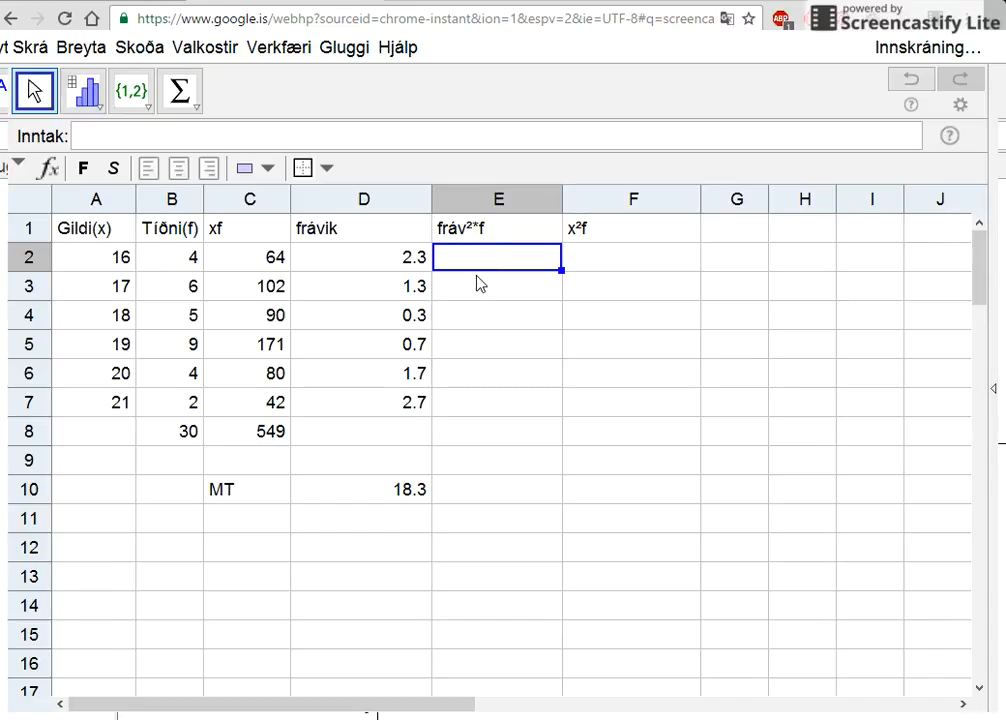
type("=")
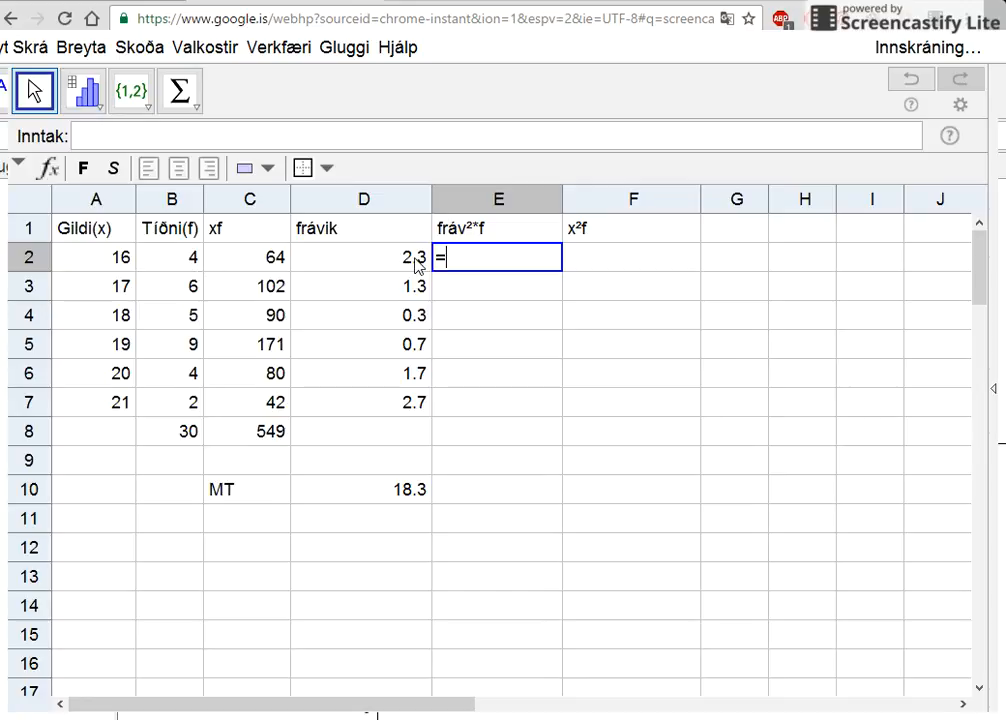
left_click(358, 268)
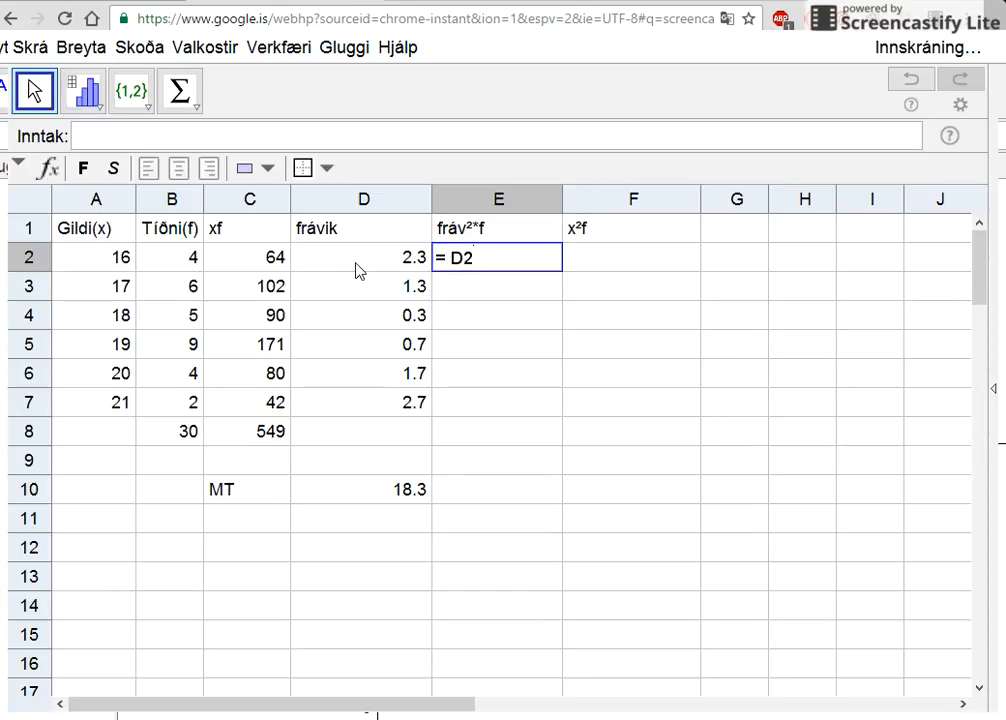
type("²*")
left_click(183, 267)
key("Return")
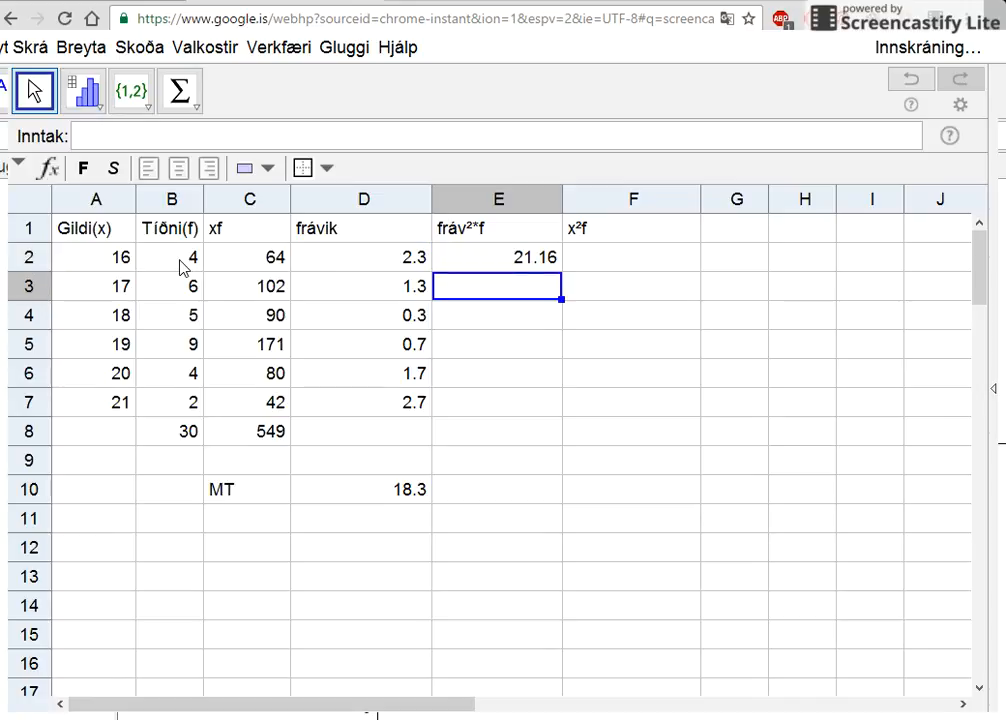
- Fill the E2 formula down to E7 and sum the fráv²*f column in E8
left_click(537, 260)
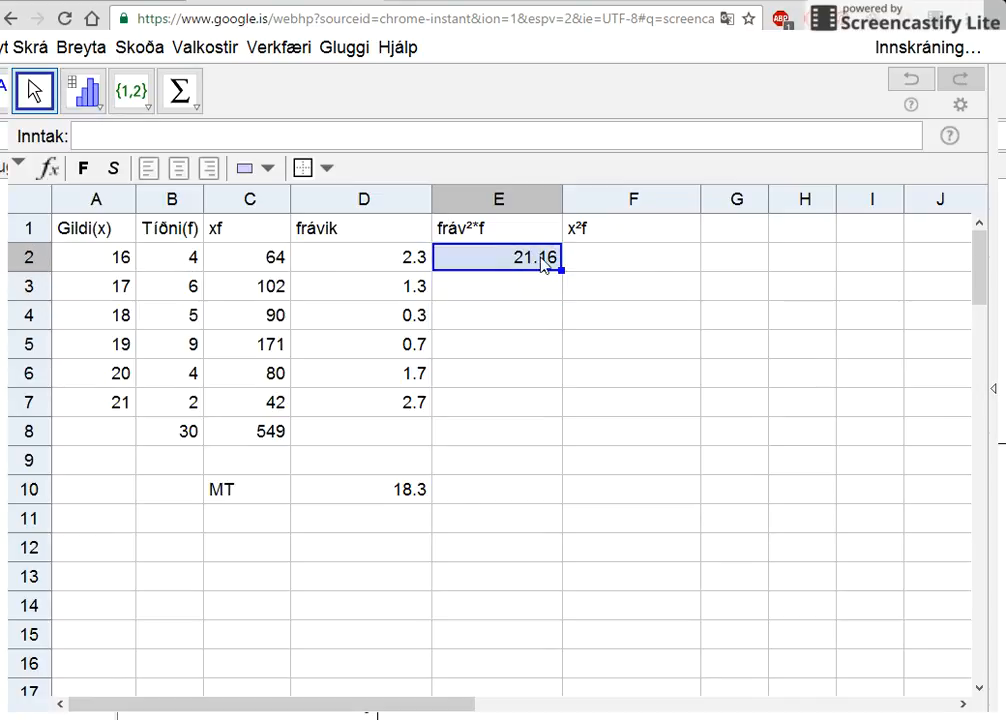
left_click_drag(562, 271, 537, 407)
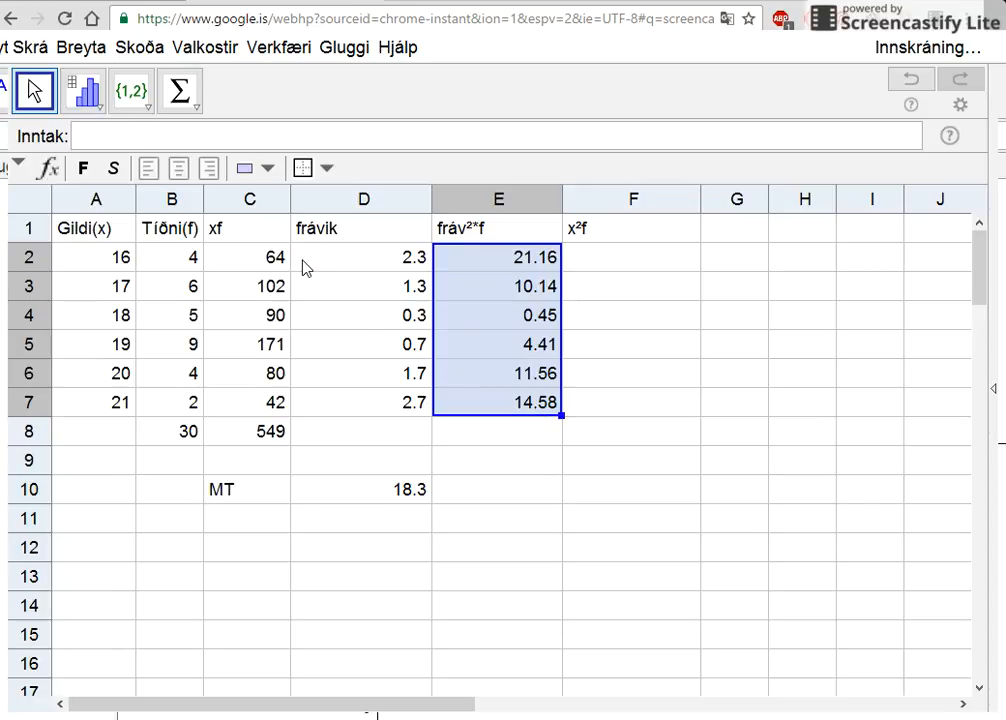
left_click(180, 91)
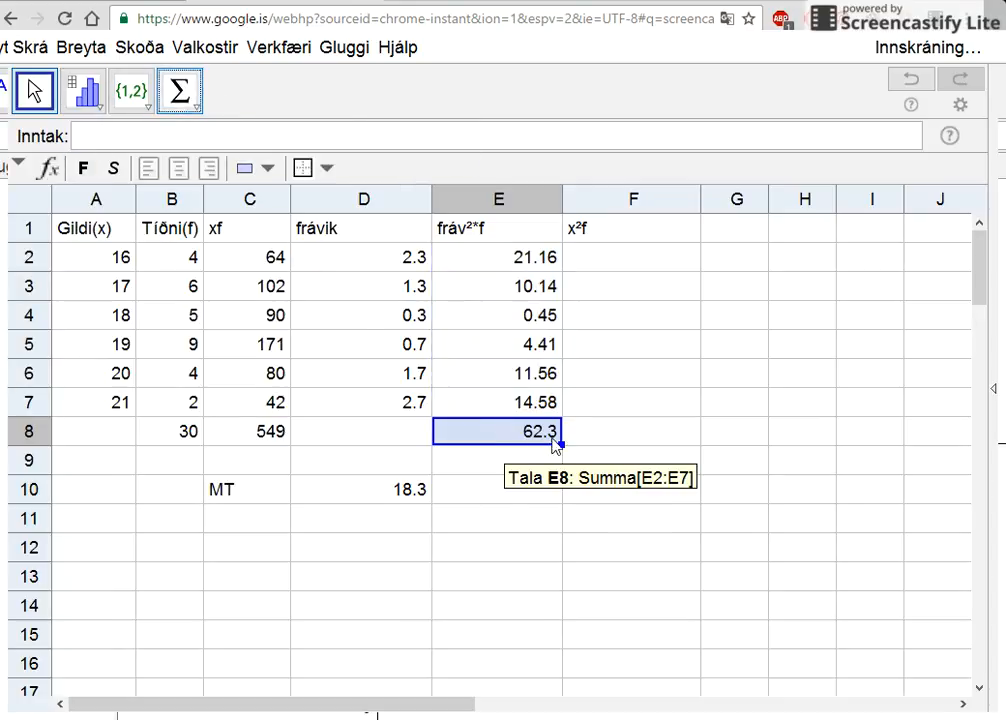
- Calculate the first x²f value in F2 with the formula = A2² * B2
left_click(633, 257)
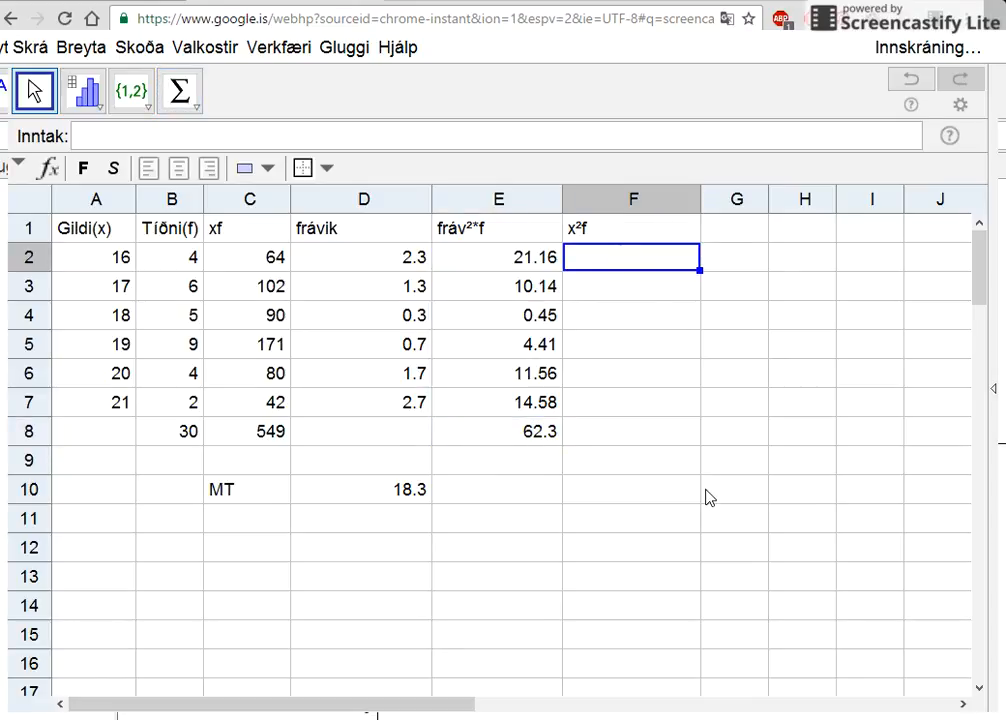
type("=")
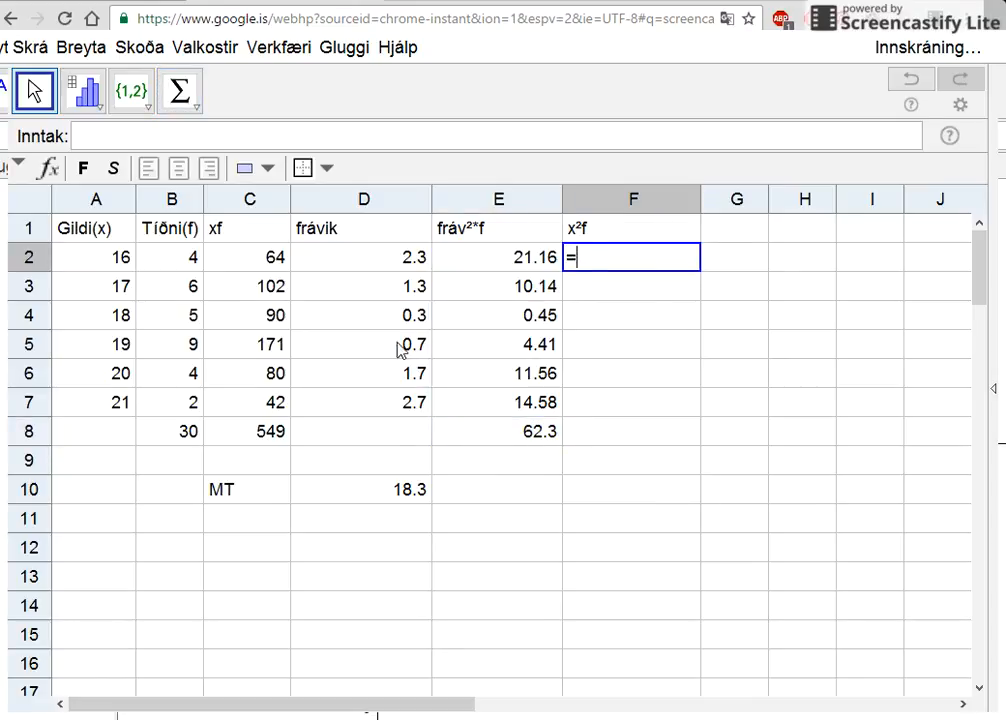
left_click(105, 261)
key("BackSpace")
type("²*")
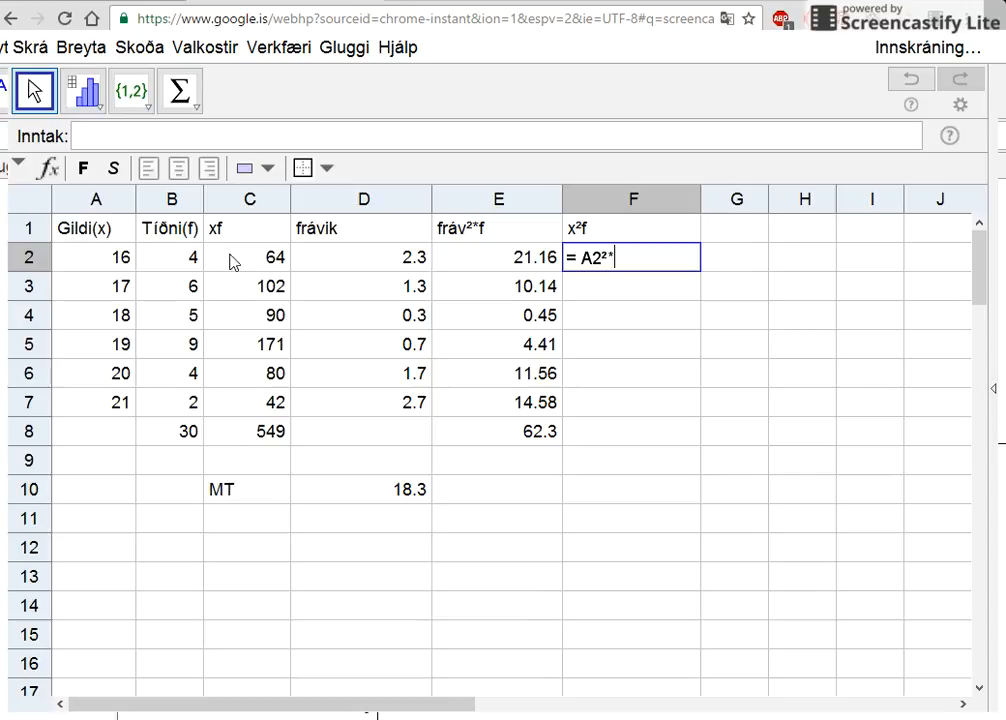
left_click(196, 259)
key("Return")
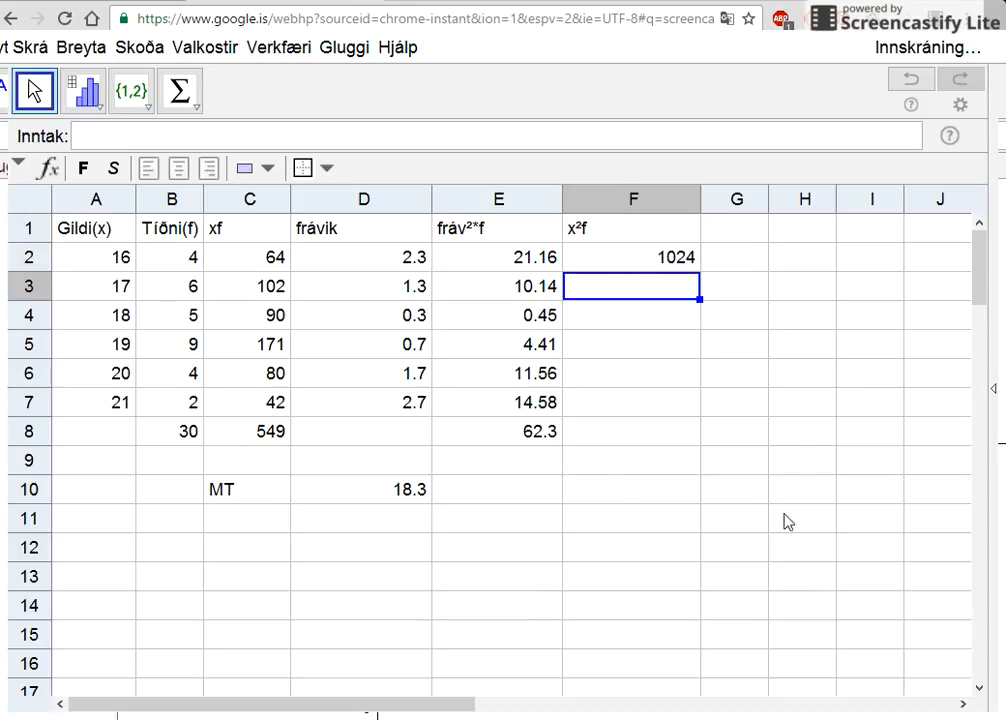
- Fill the F2 formula down to F7 and sum the x²f column in F8
left_click(668, 259)
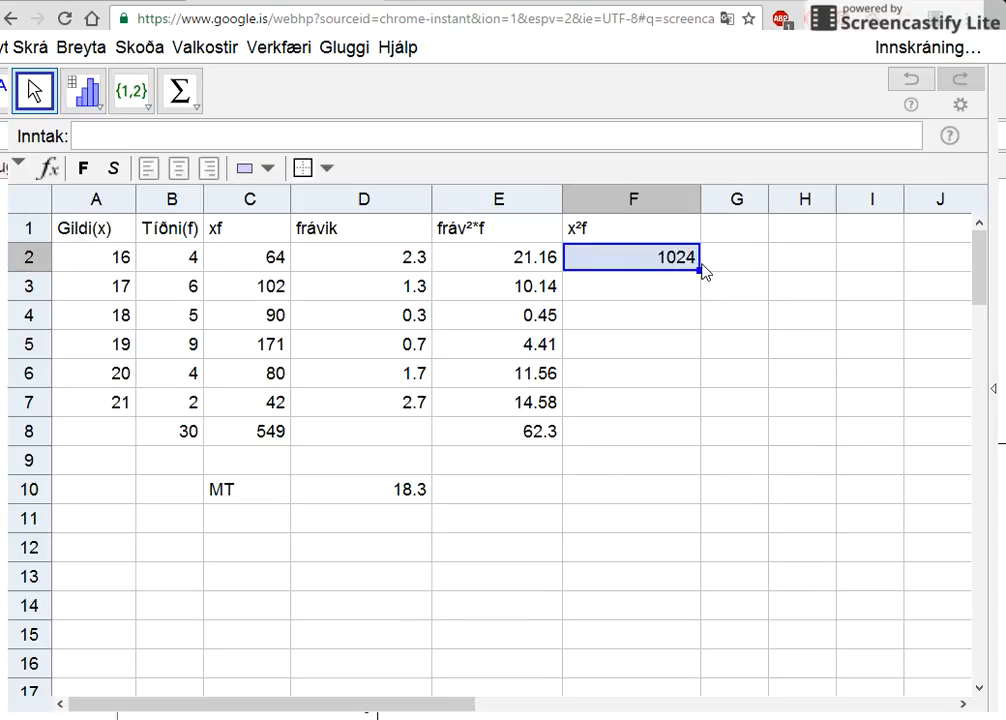
left_click_drag(702, 272, 692, 408)
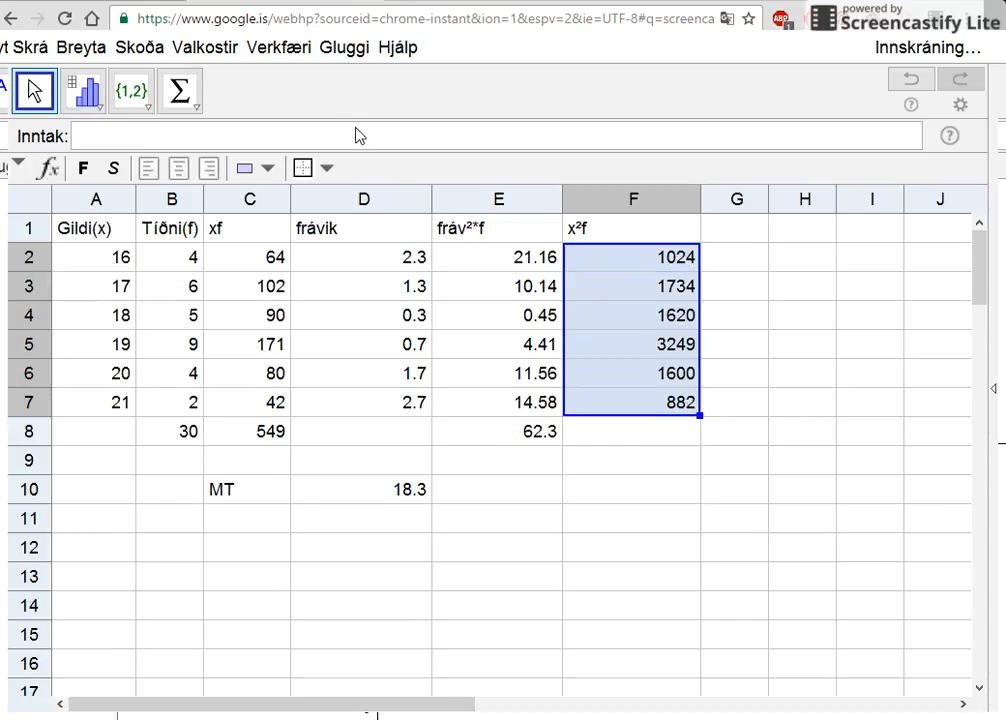
left_click(180, 90)
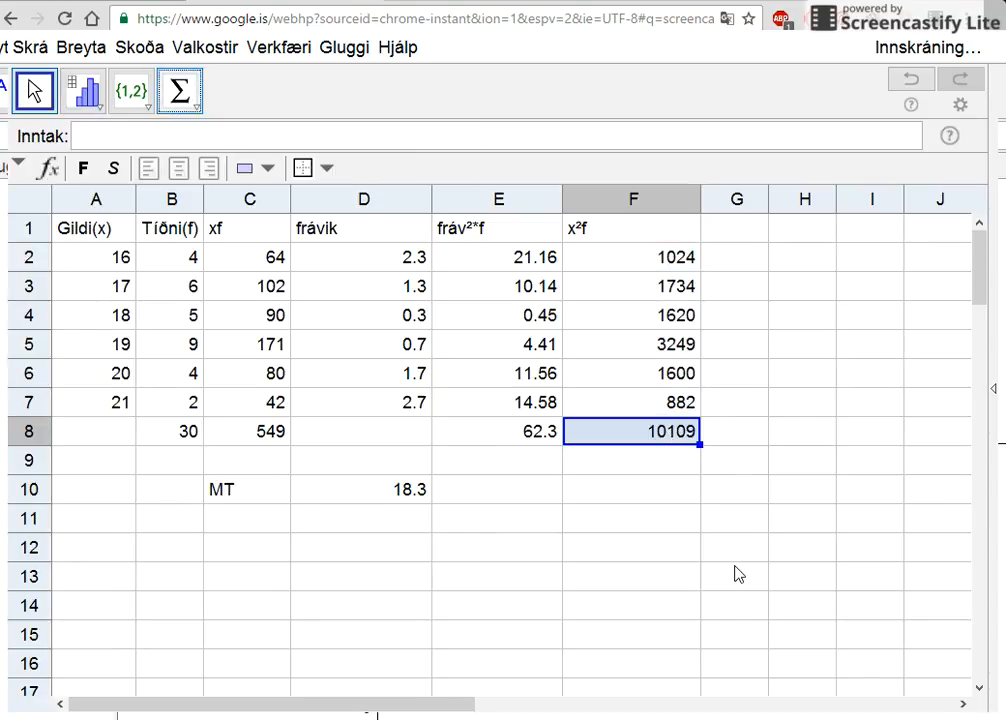
- Try to label cell C12 as FV1 without quotation marks
left_click(214, 547)
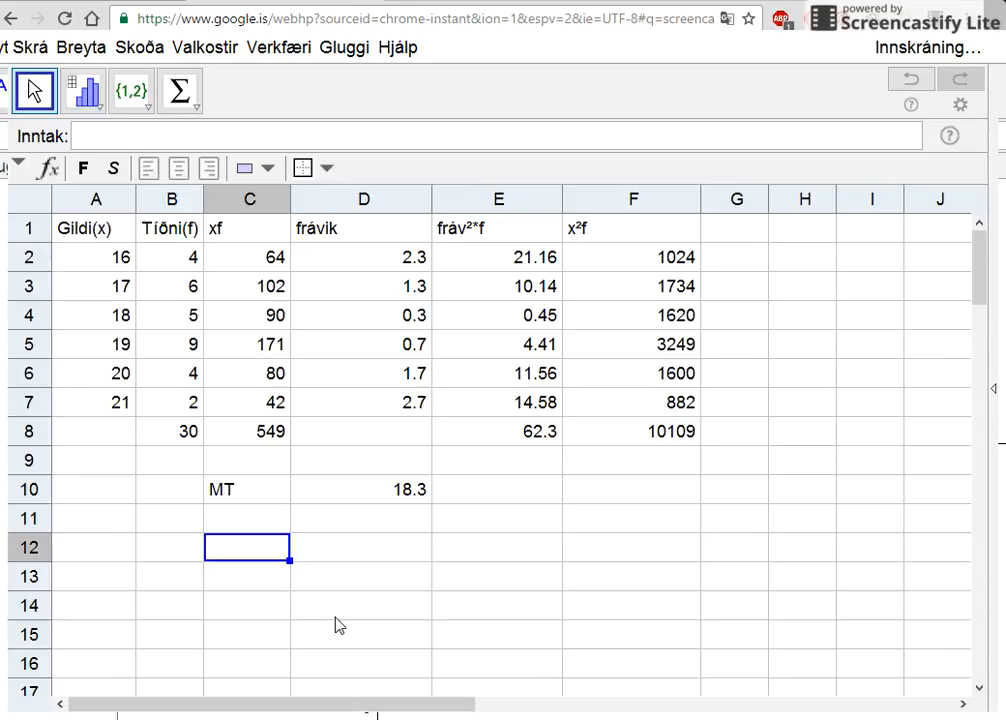
type("F")
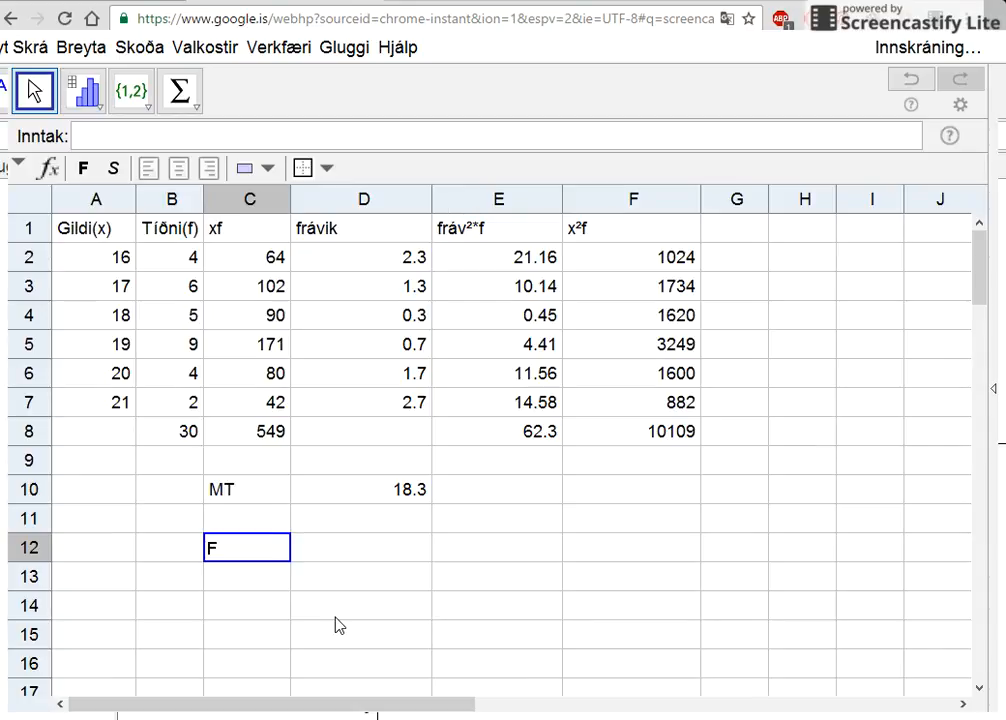
type("V1")
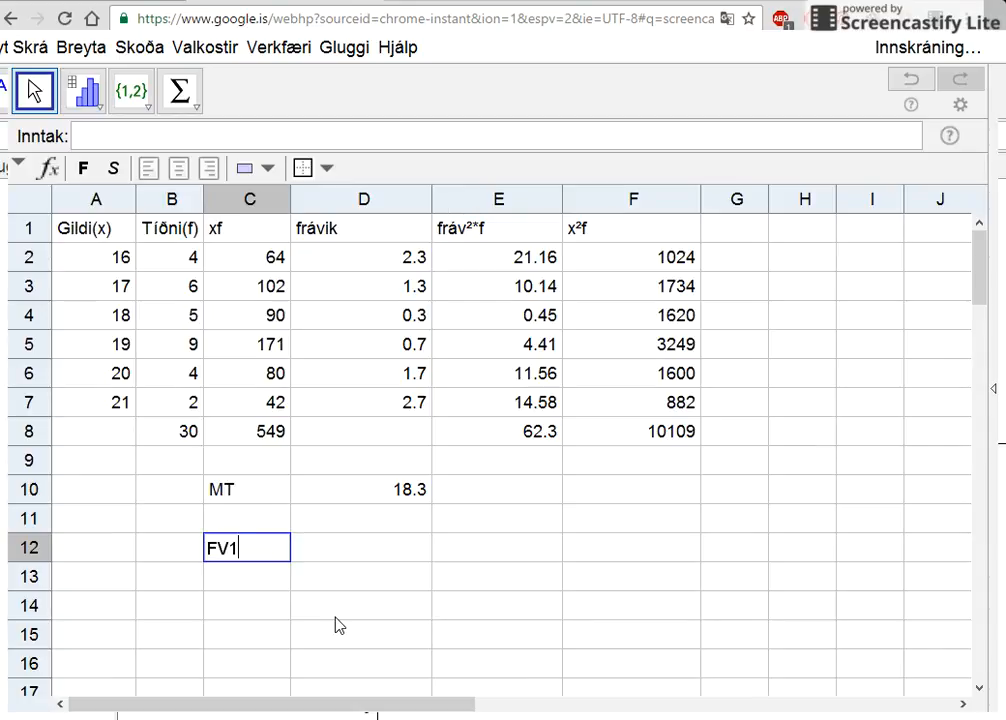
left_click(353, 558)
- Enter the label FV1 in C12 as quoted text, "FV1"
left_click(268, 551)
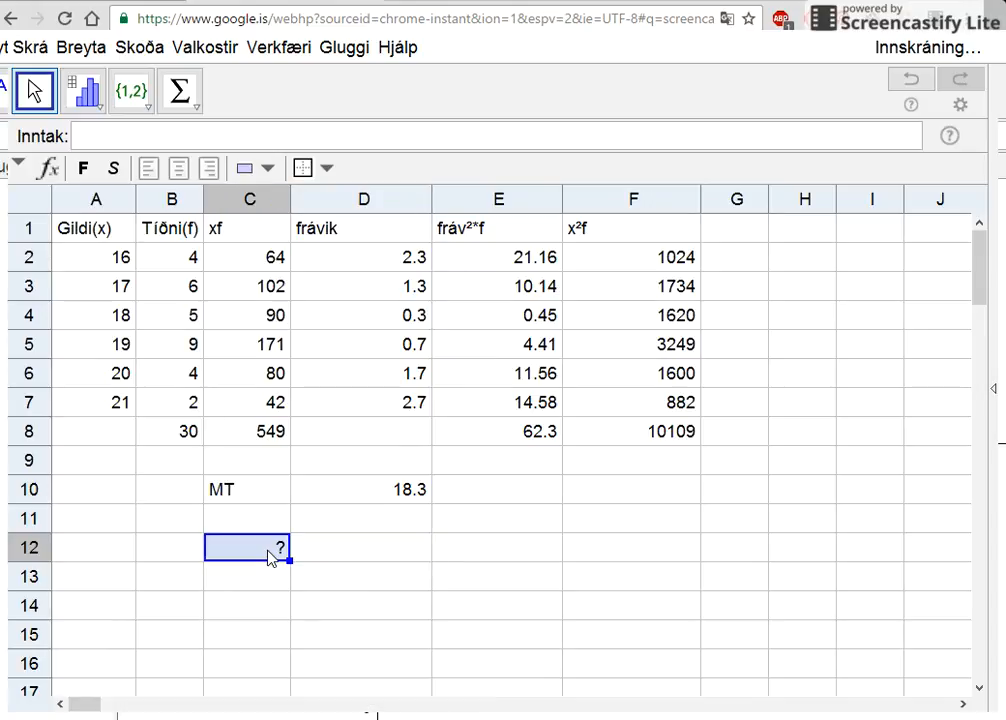
type("\"FV")
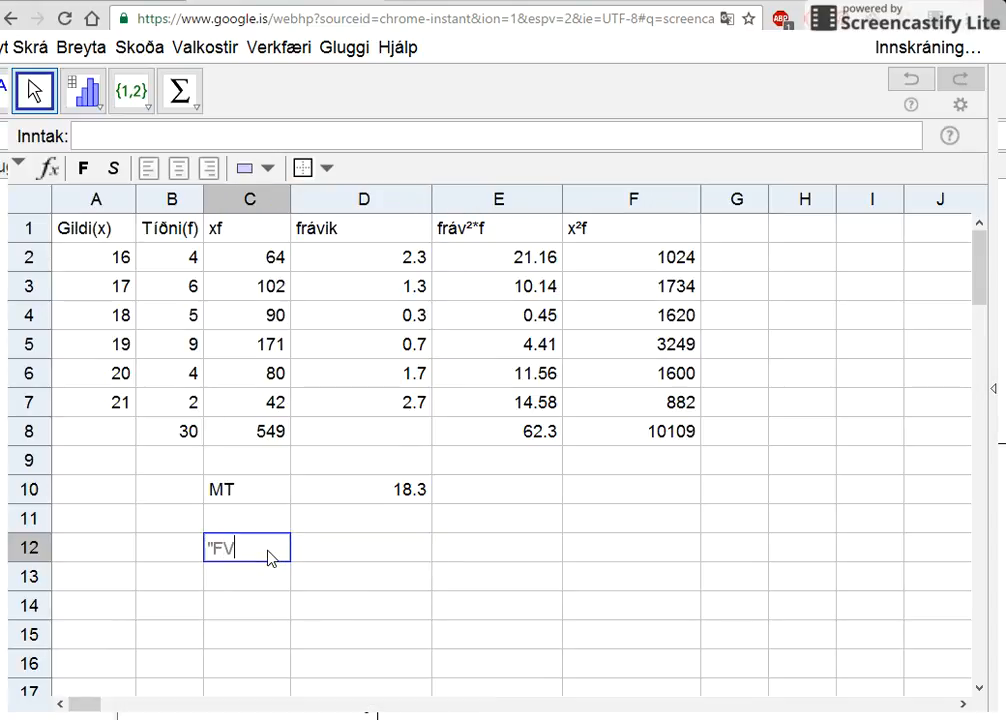
type("1")
key("BackSpace")
type("1\"")
key("Return")
- Calculate FV1 in D12 by dividing the fráv²*f total by the total frequency, = E8 / B8
left_click(324, 559)
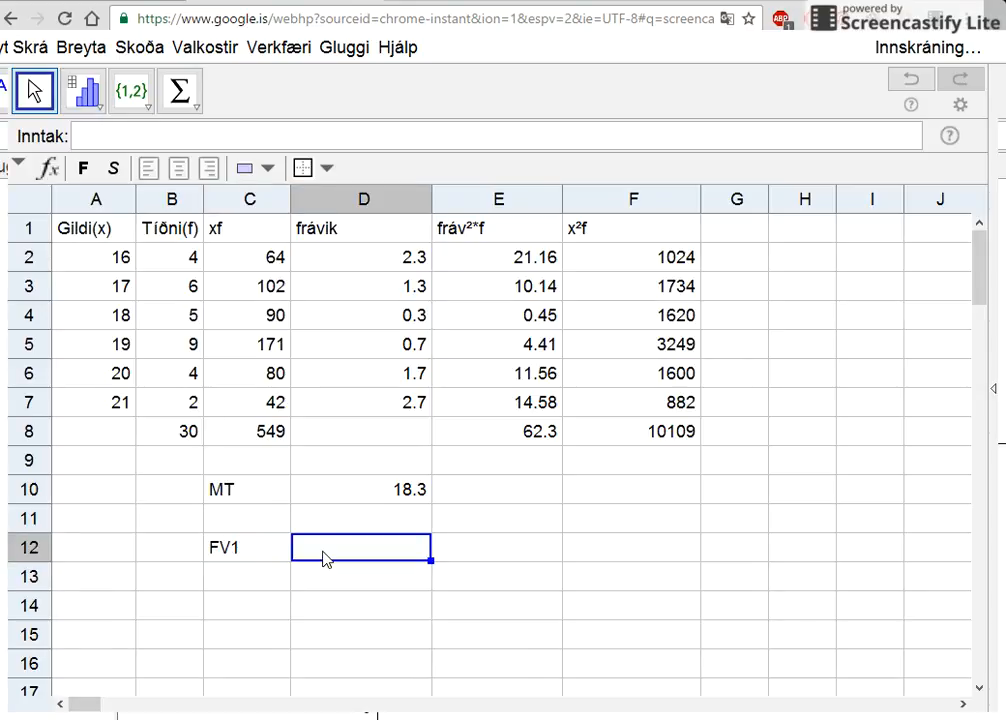
type("=")
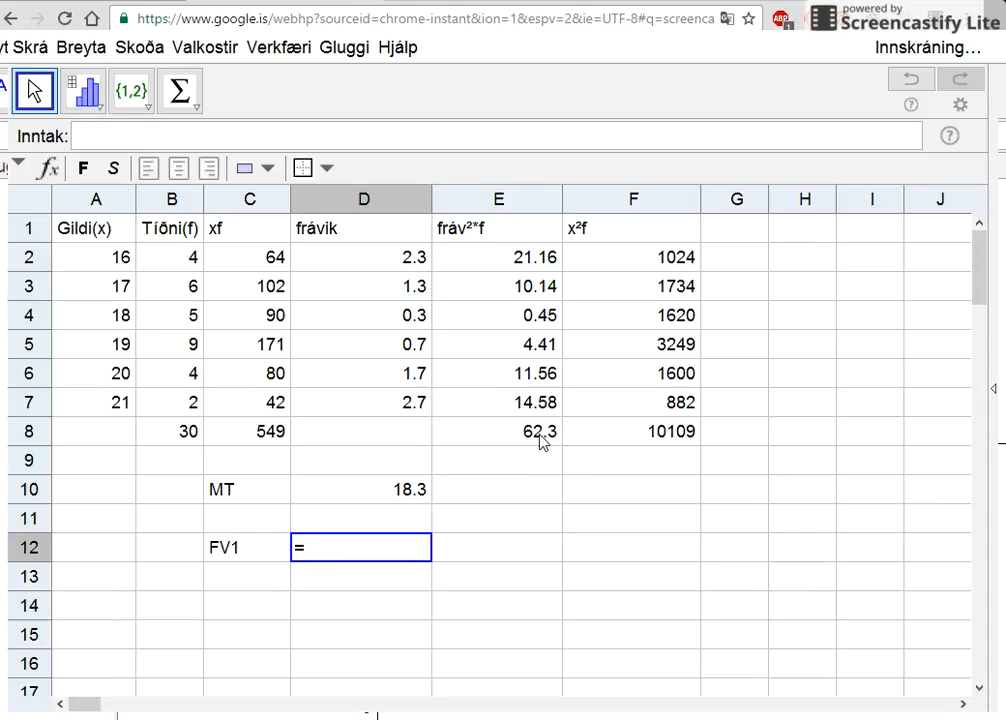
left_click(540, 442)
type("/")
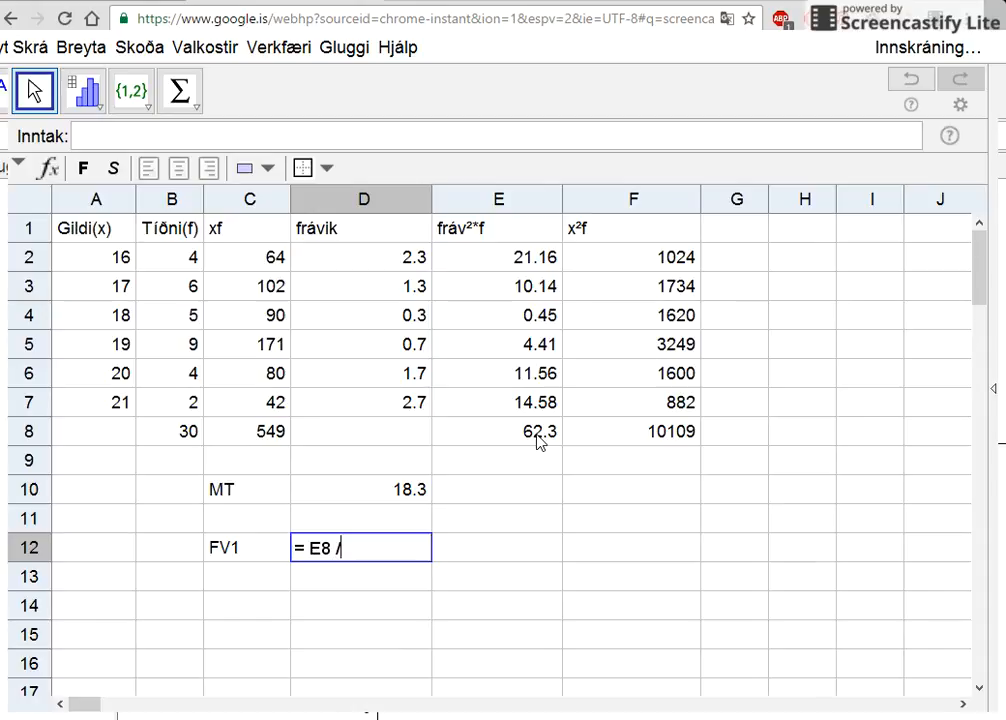
left_click(168, 441)
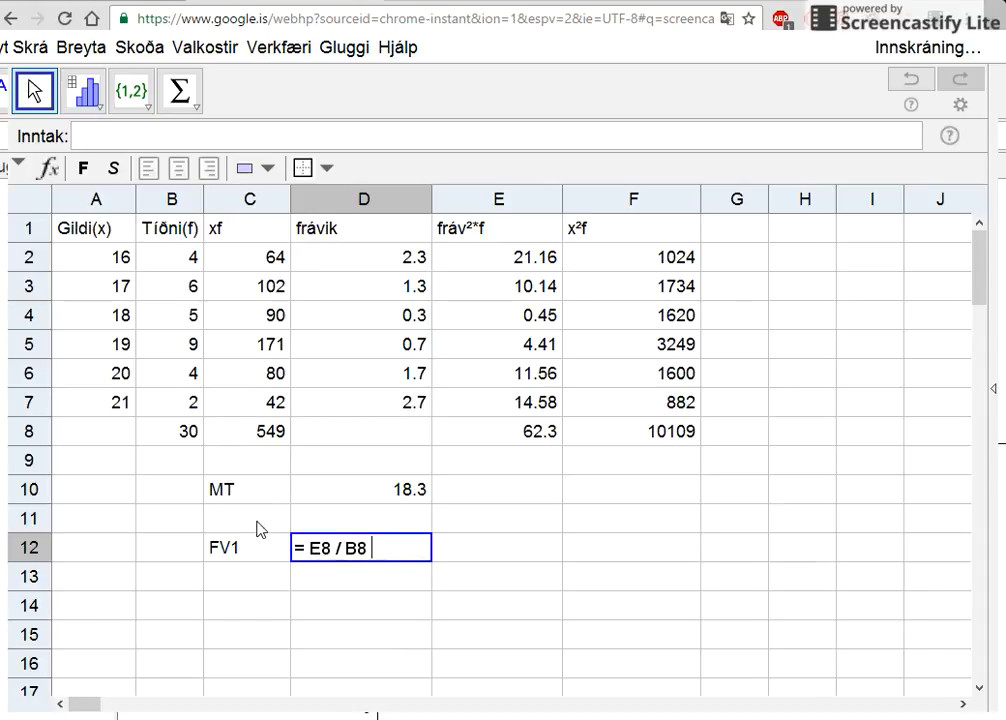
key("Return")
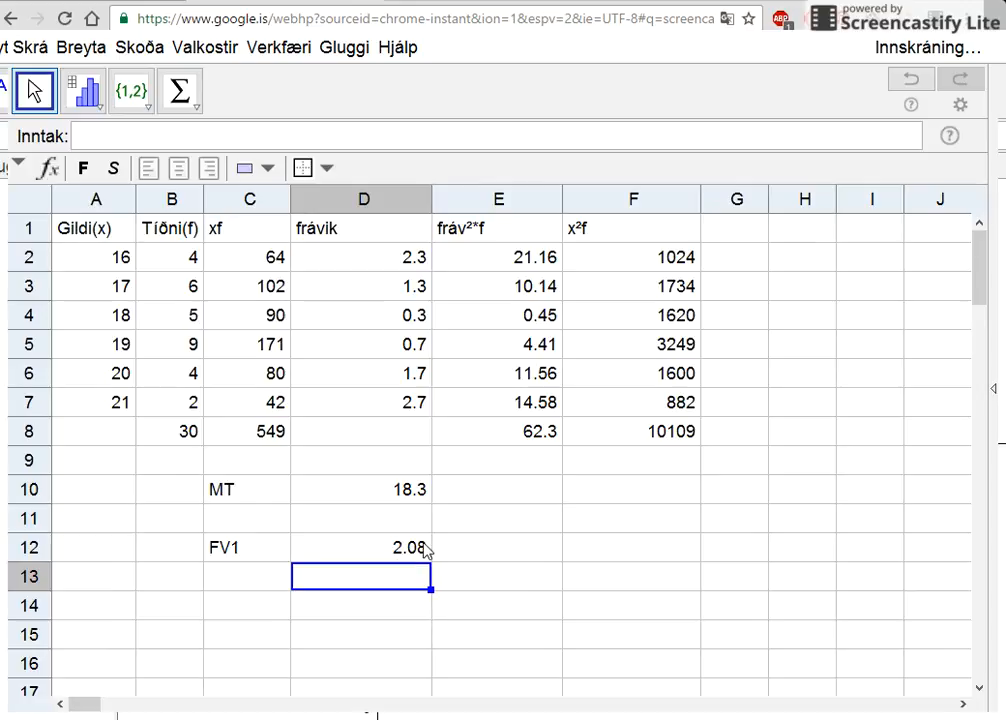
- Enter the quoted text label "FV2" in C13, below the FV1 label
left_click(262, 584)
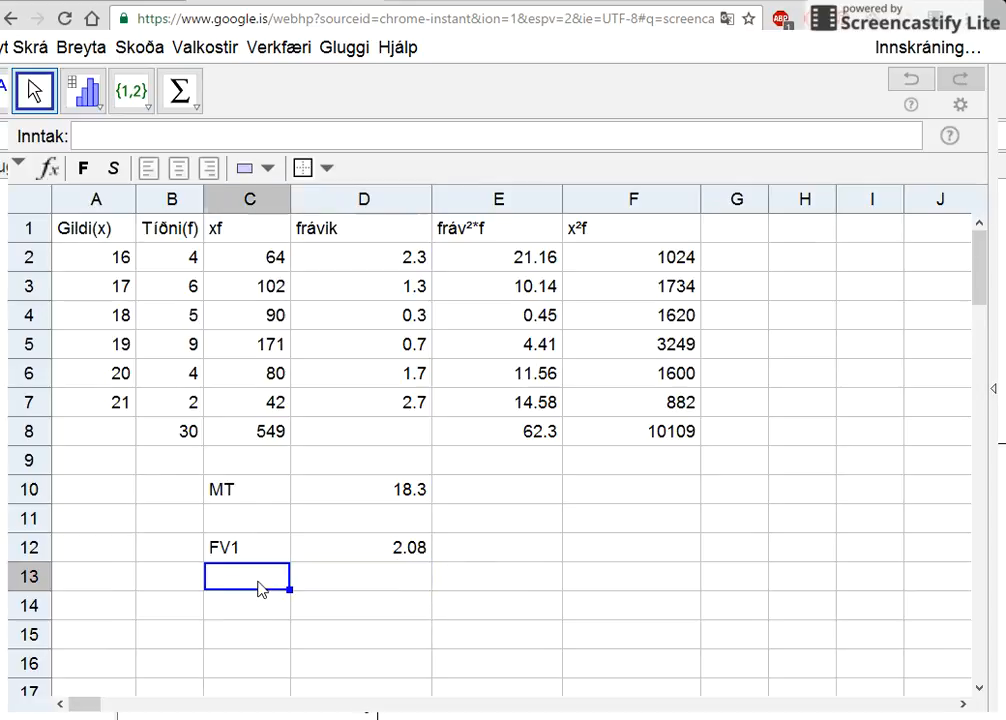
type("\"")
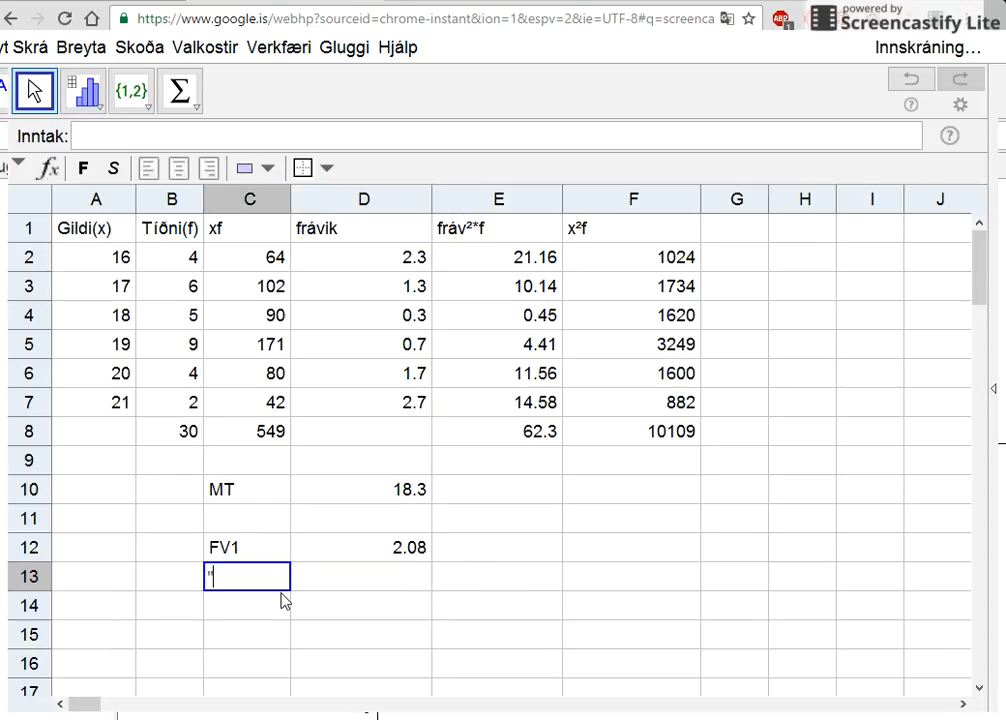
type("FV")
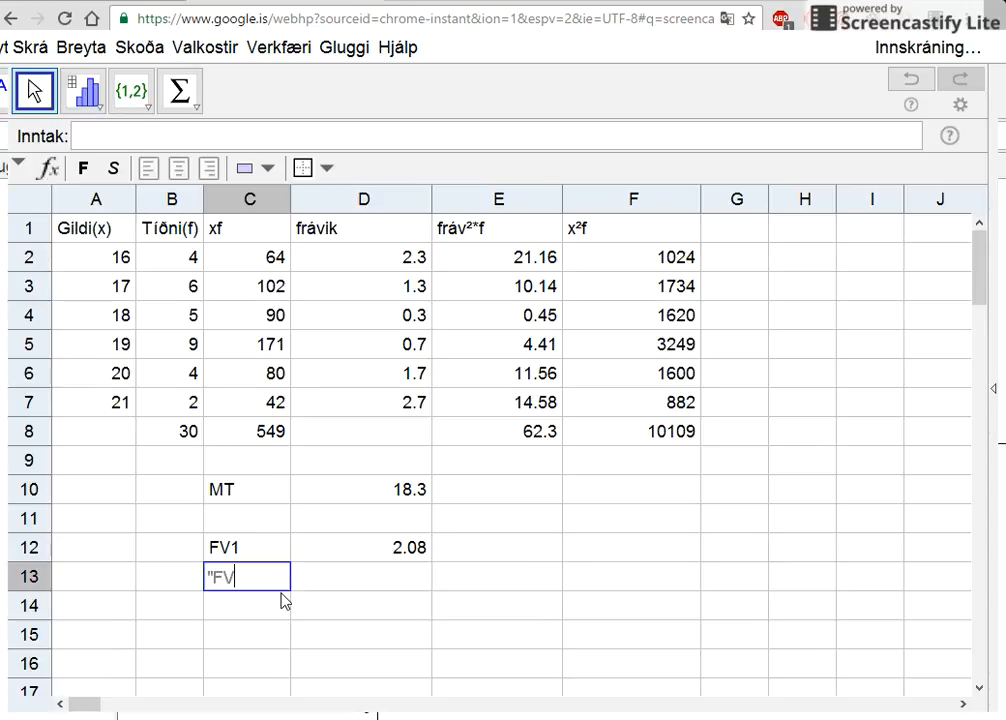
type("2\"")
key("Return")
- Calculate FV2 in D13 as the x²f total divided by the total frequency, minus the squared mean, = F8 / B8 - D10²
left_click(352, 588)
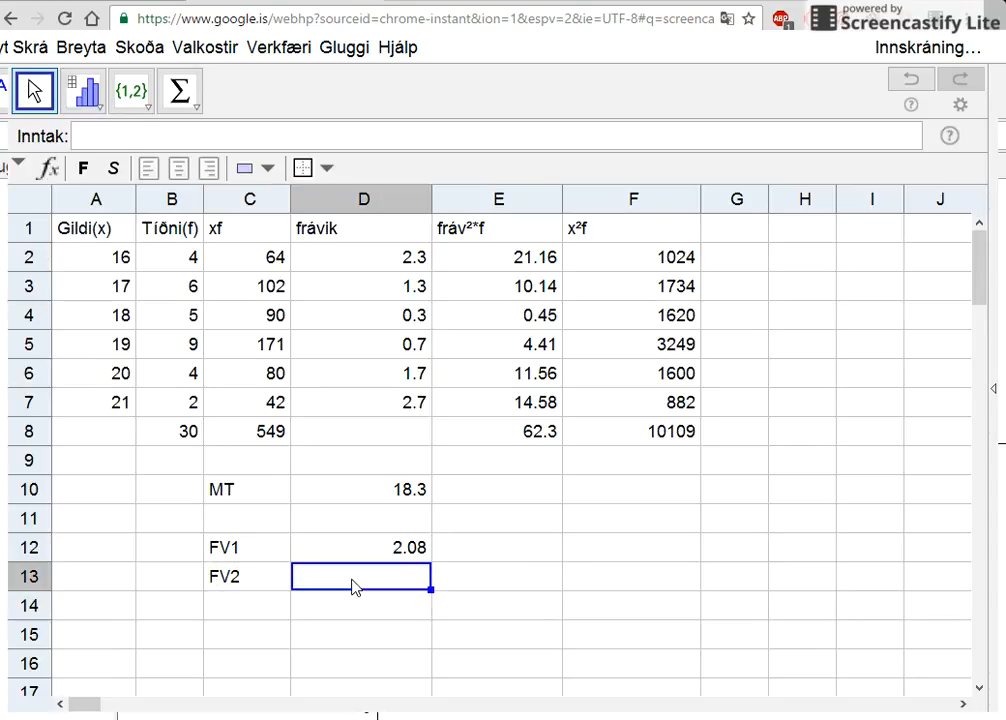
type("=")
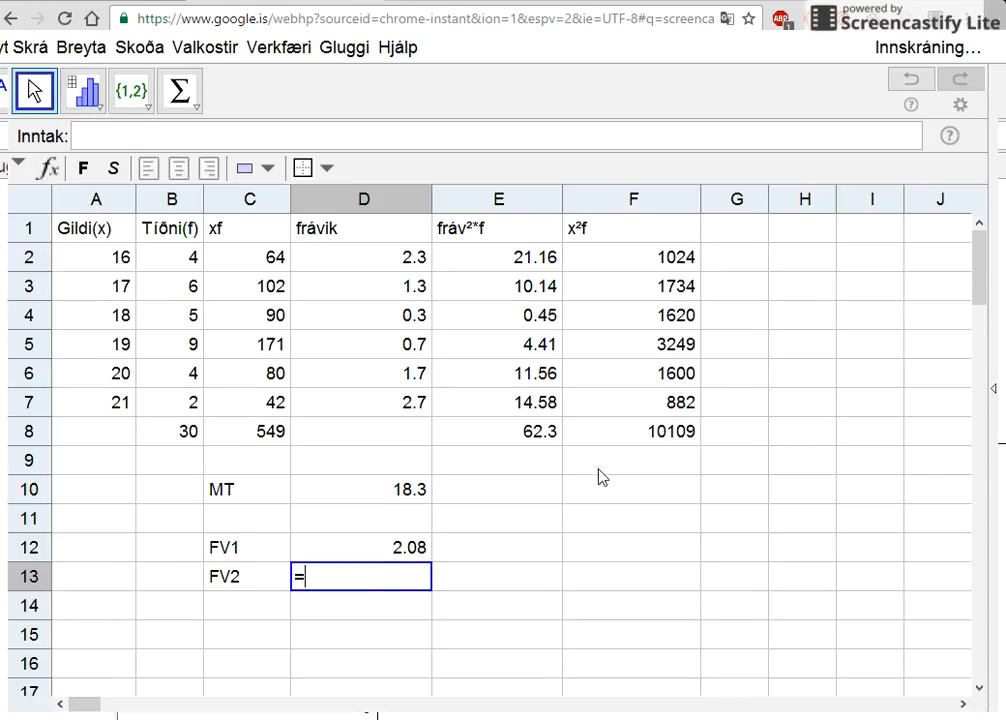
left_click(660, 437)
type("/")
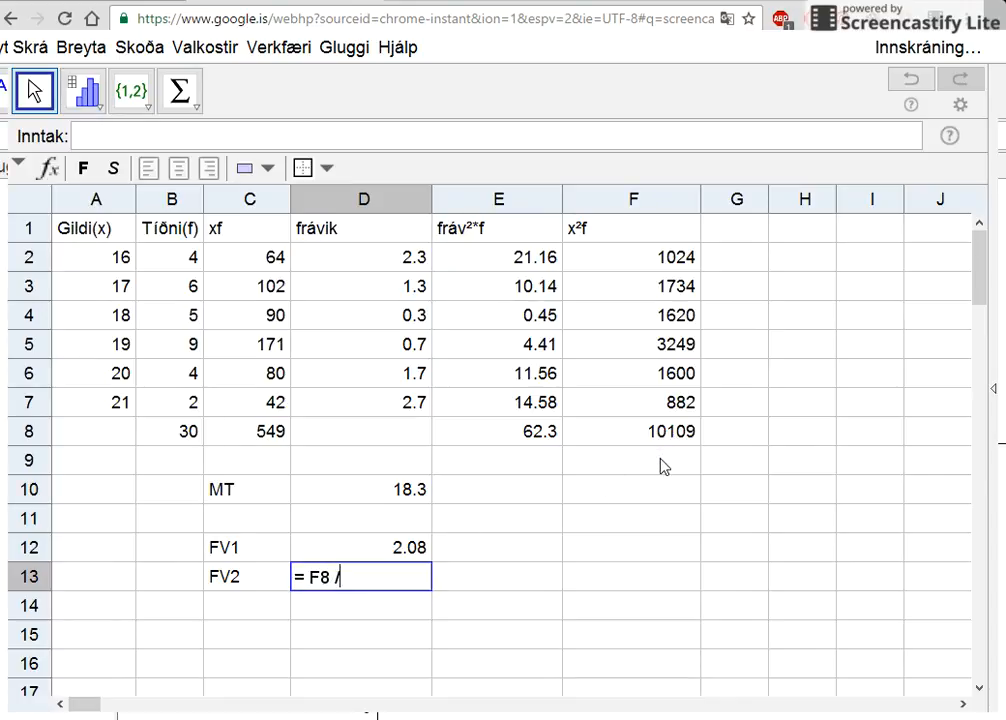
left_click(182, 441)
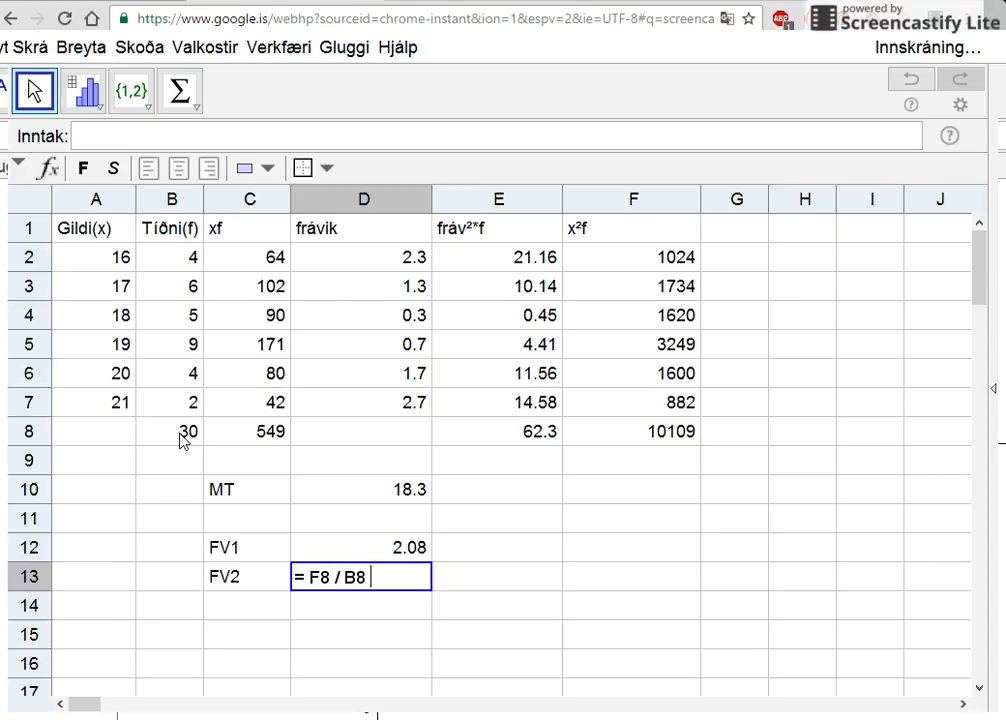
type("-")
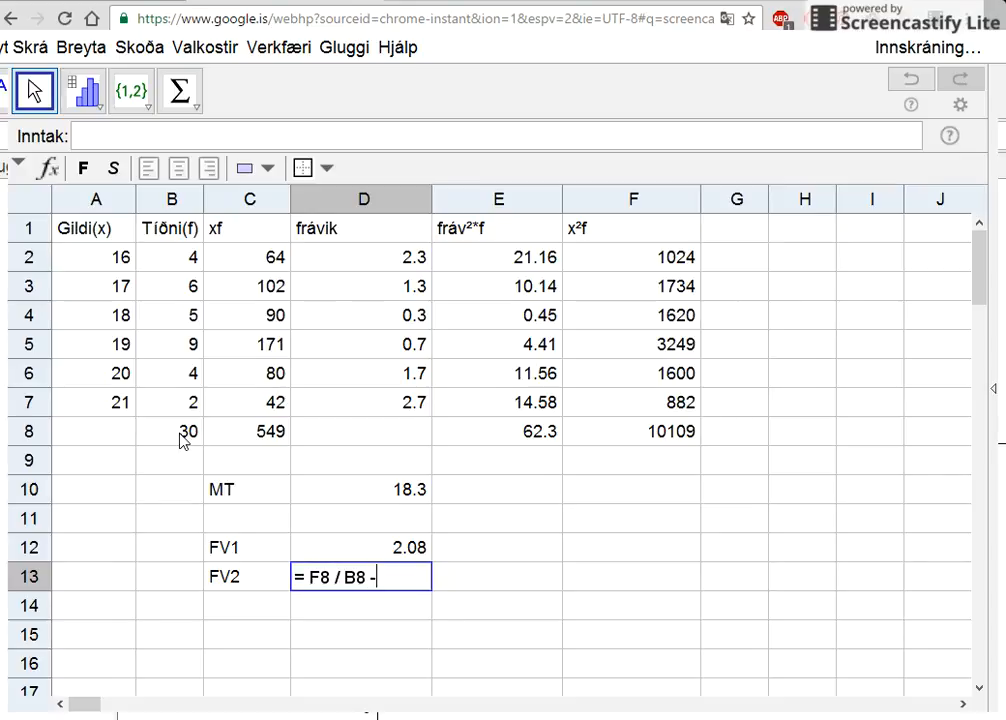
left_click(417, 490)
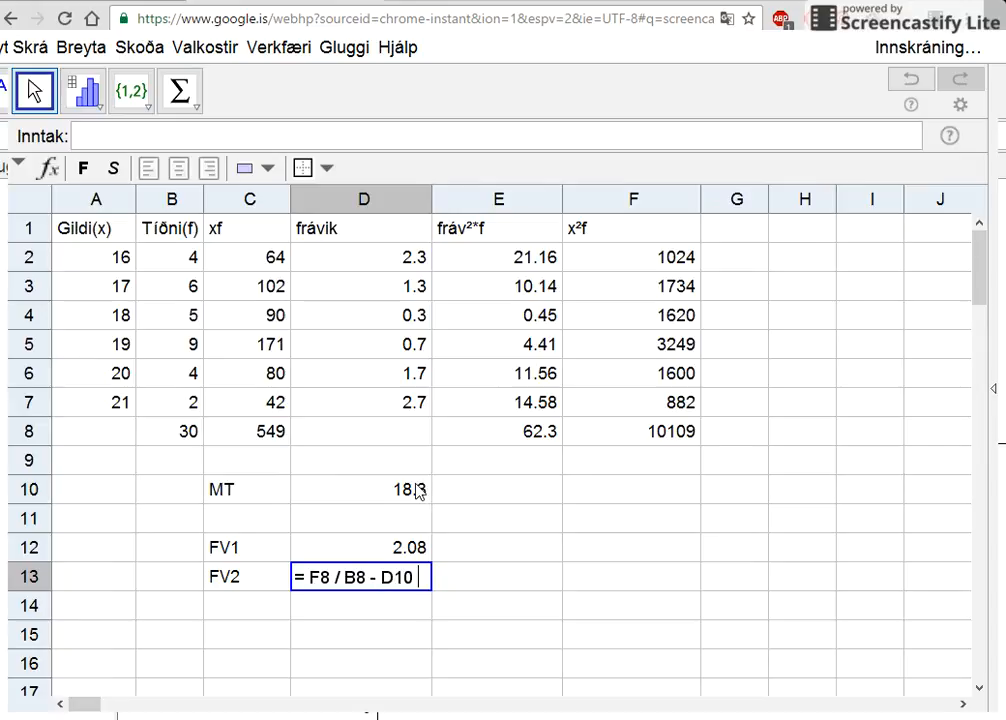
type("²")
key("Return")
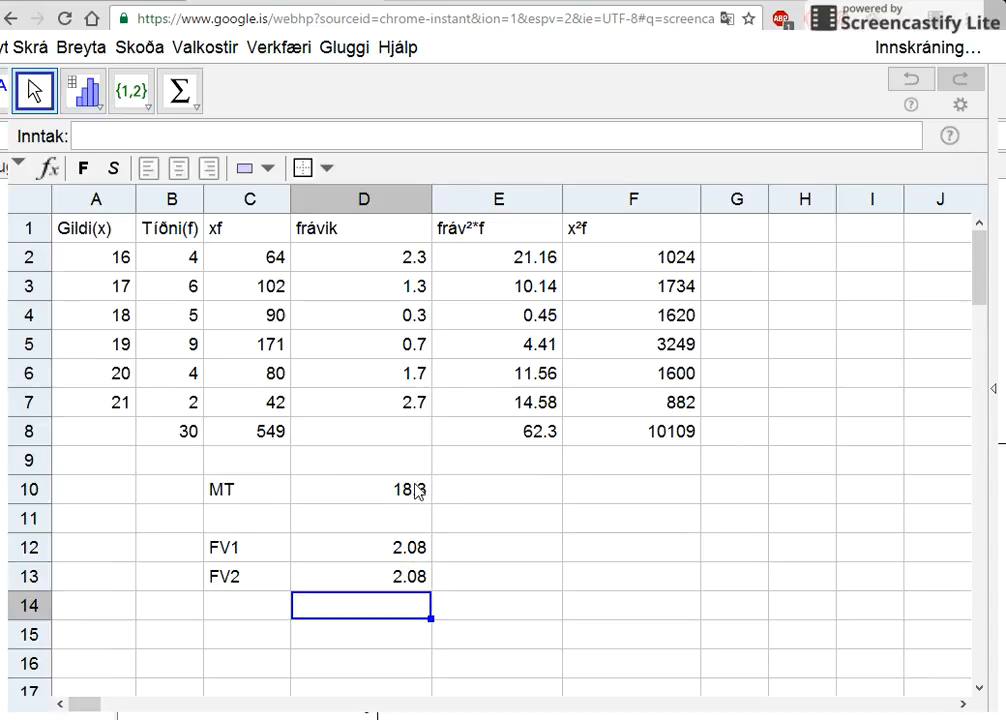
- Enter the standard deviation label STFrv in C14, below the FV2 label
left_click(254, 606)
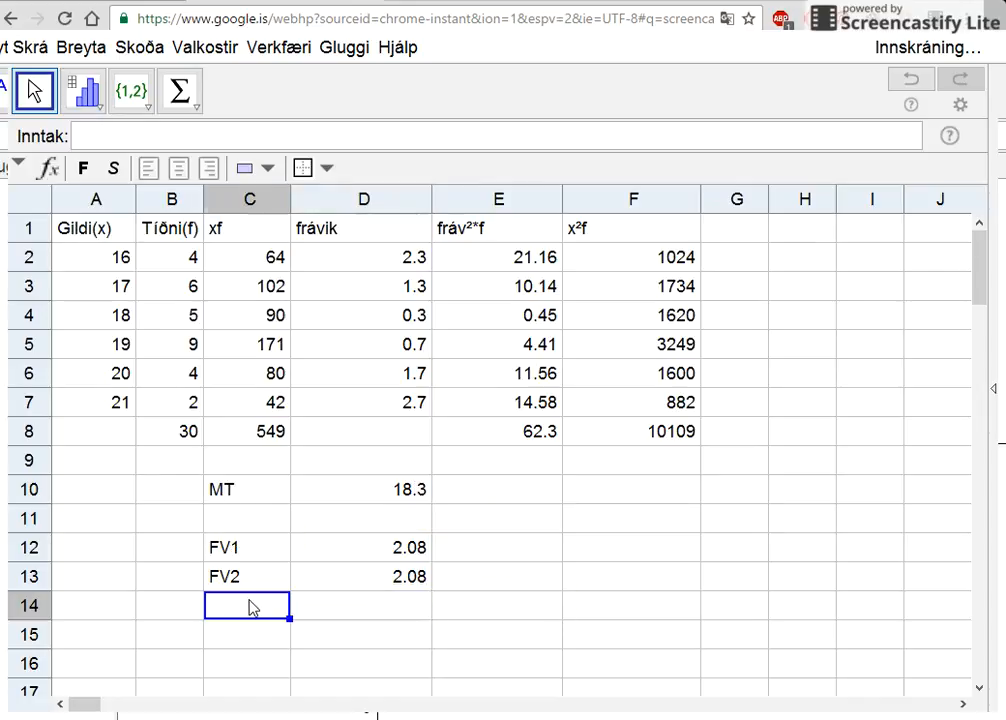
type("S")
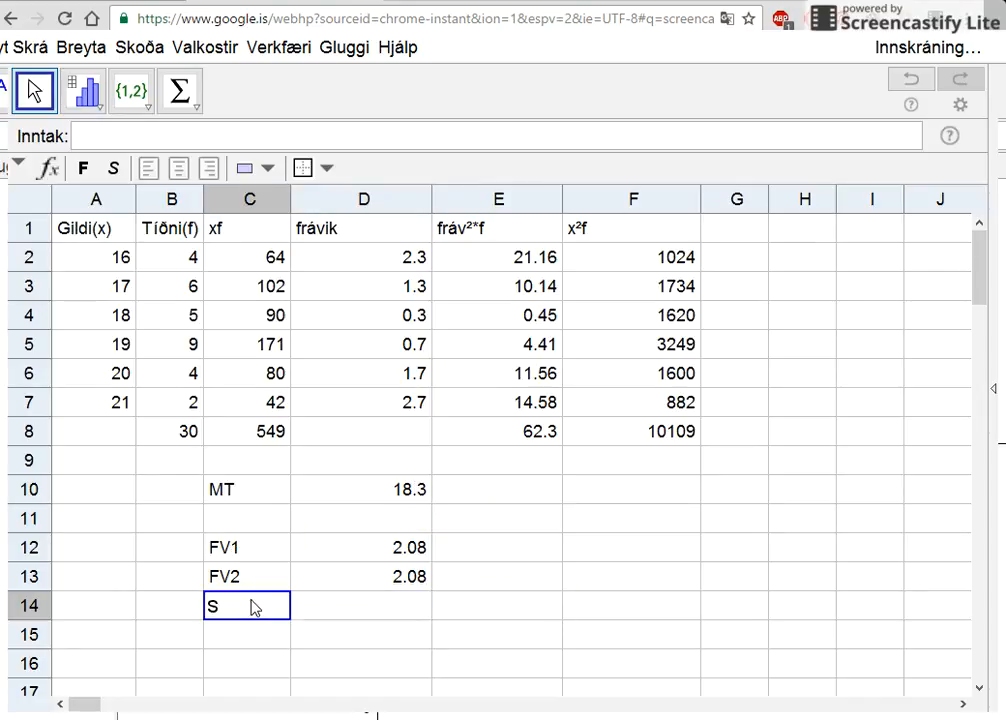
type("TFr")
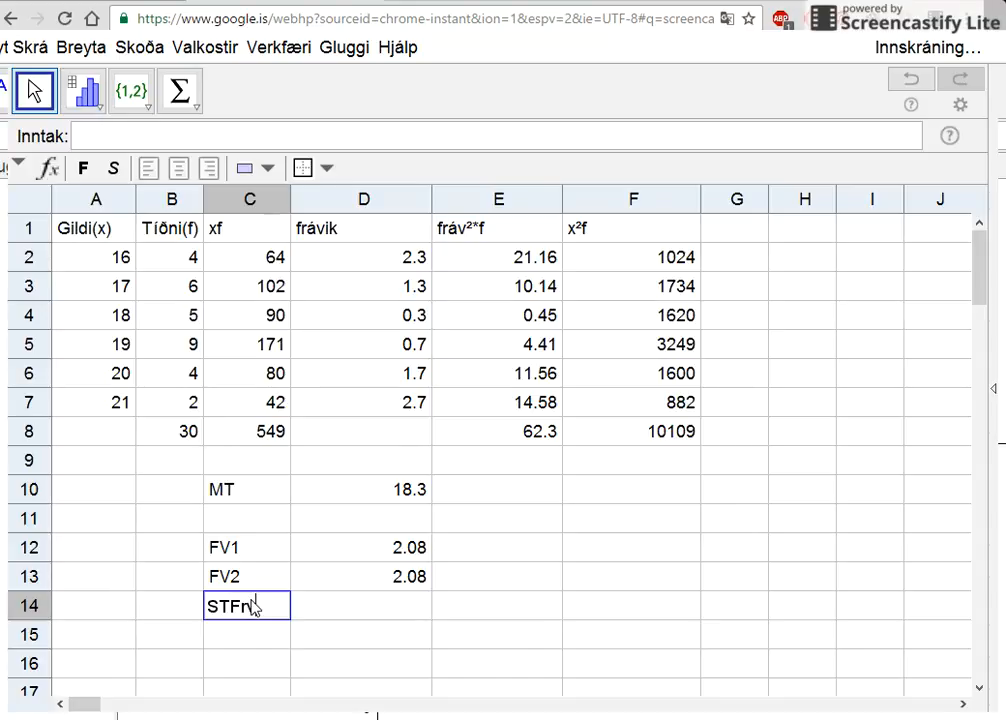
key("Return")
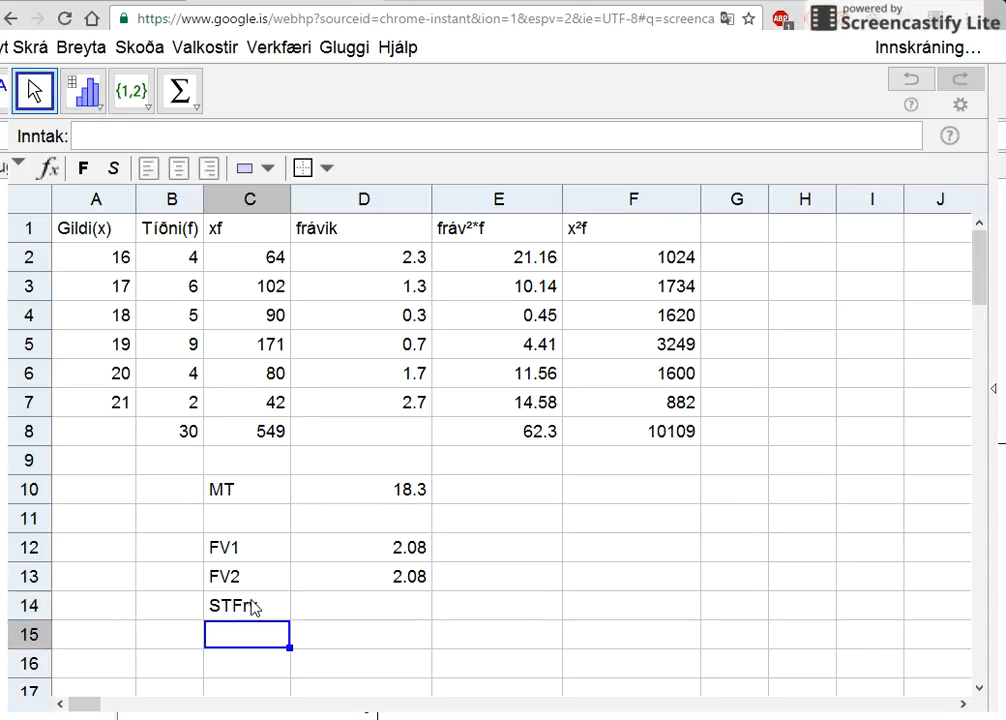
- Calculate the standard deviation in D14 as the square root of FV2, =sqrt( D13 )
left_click(300, 605)
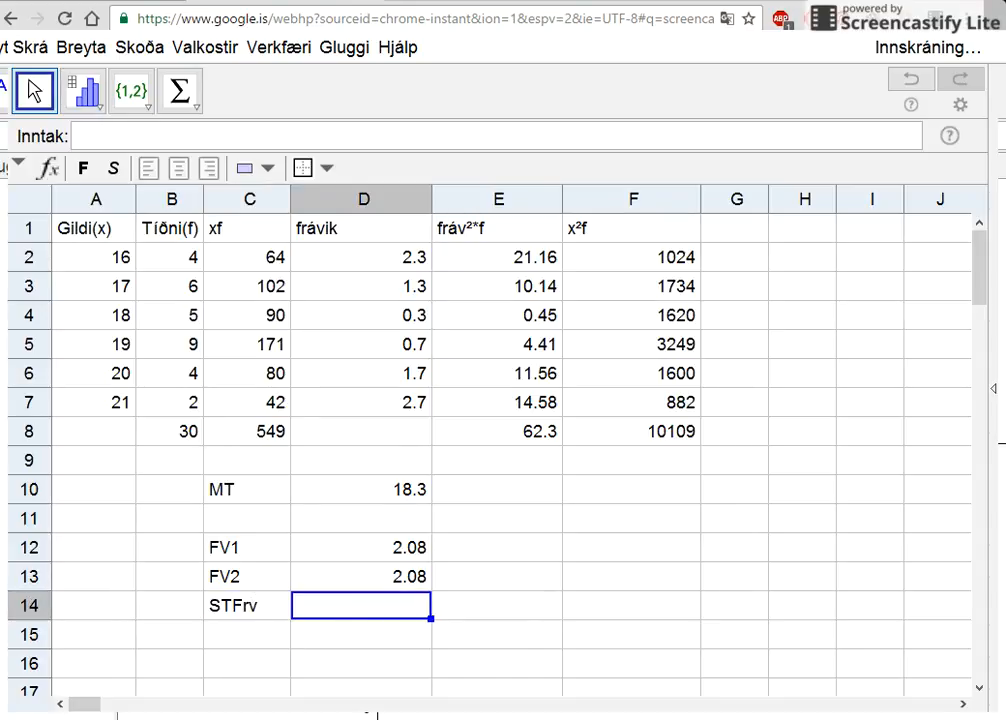
type("=sqr")
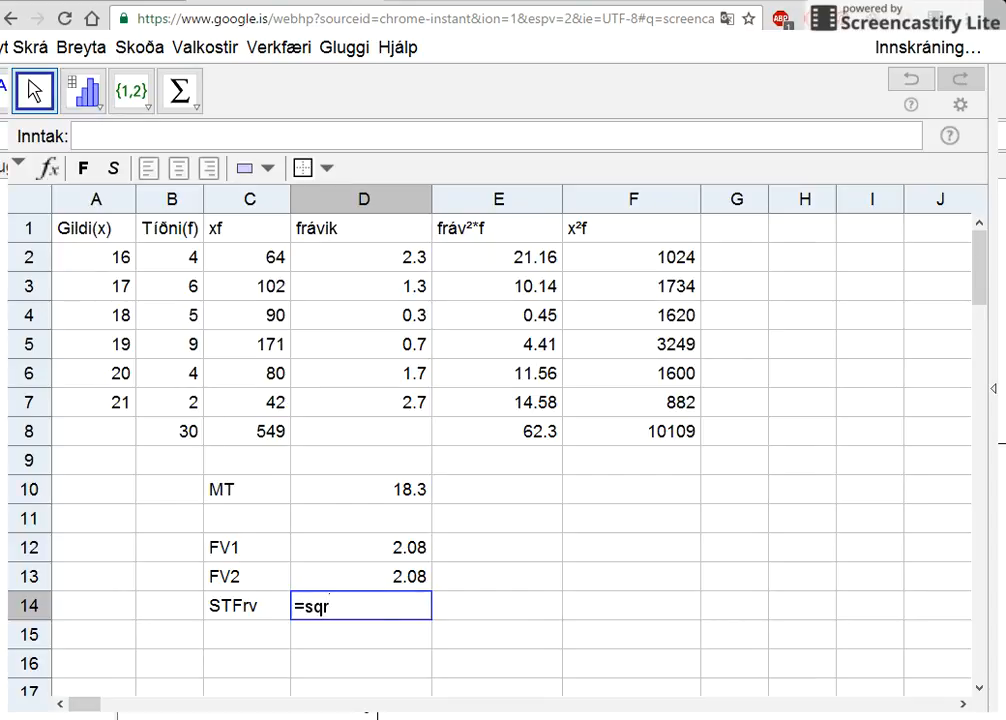
type("t( <x> )")
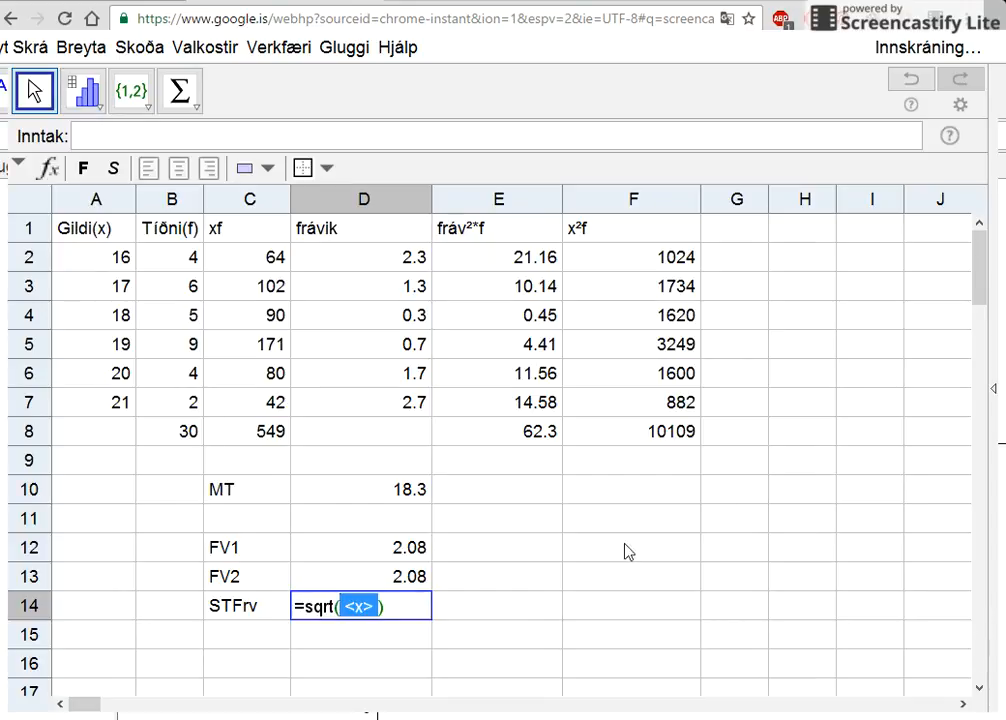
left_click(405, 582)
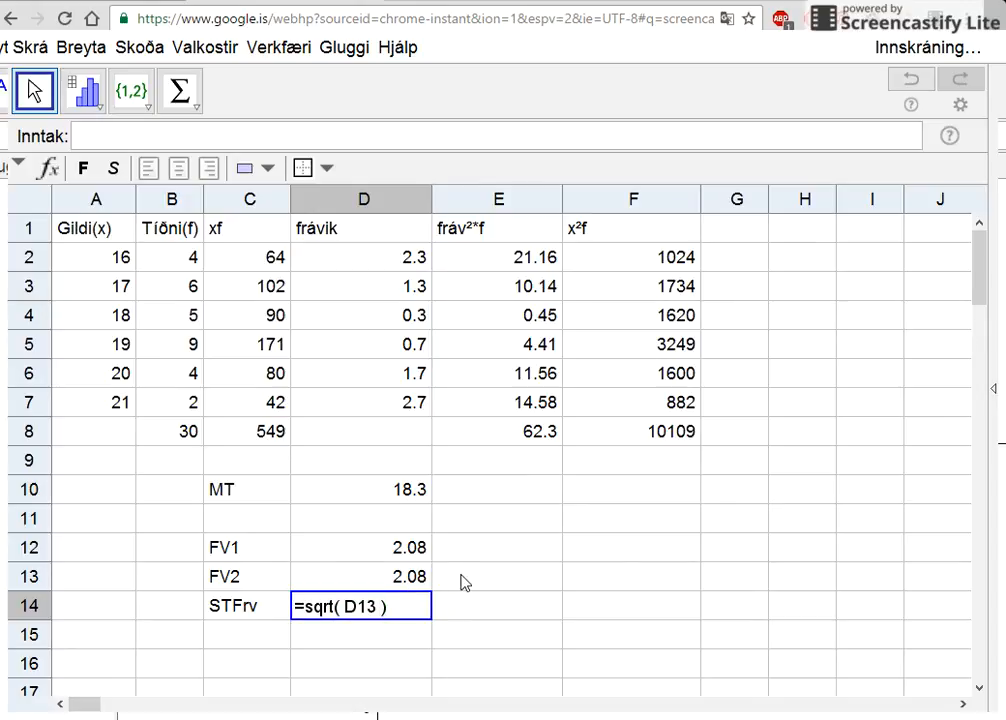